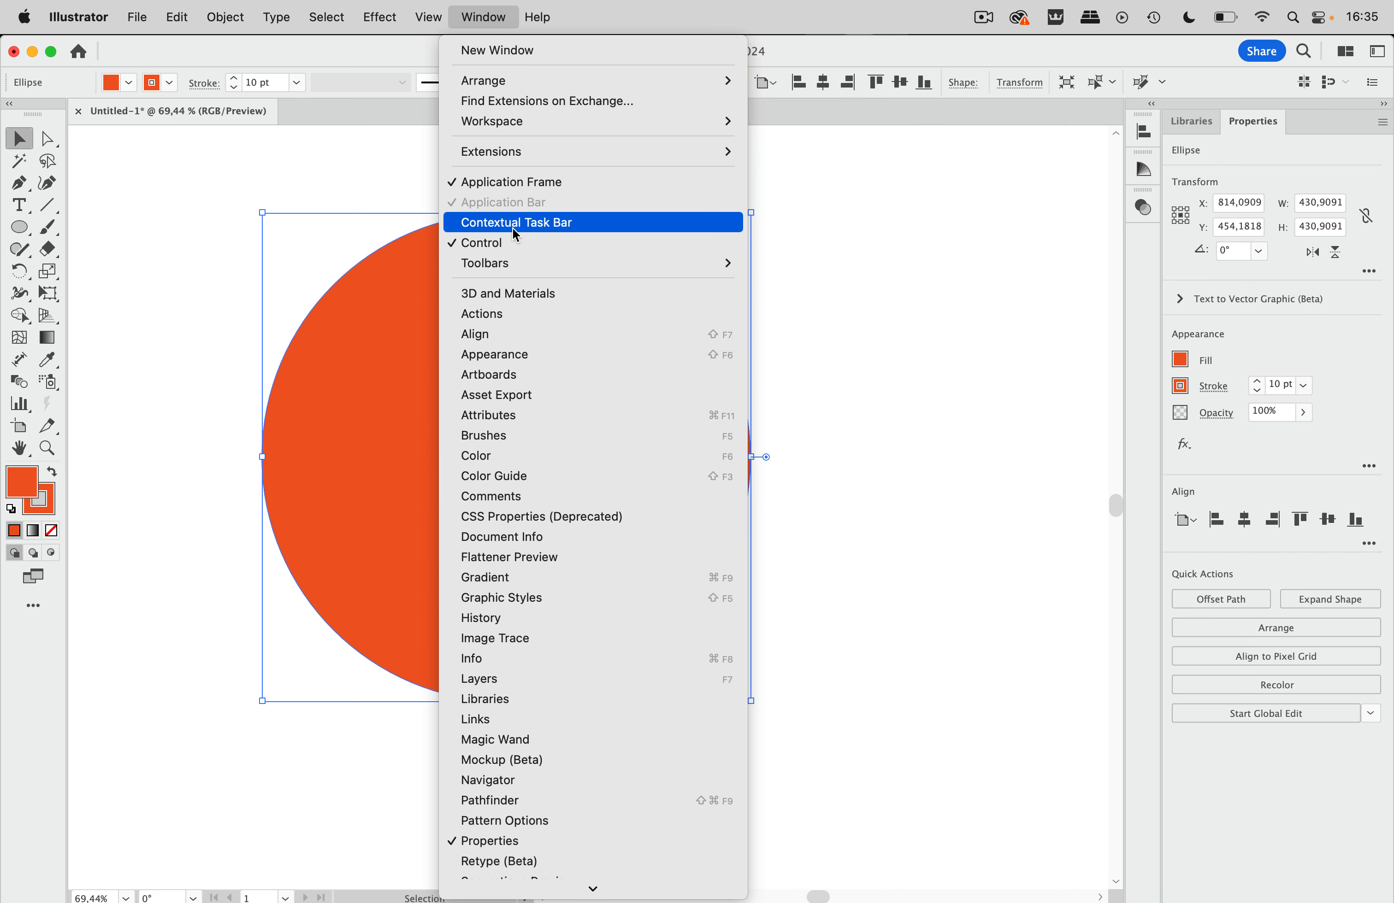
Step: Load the Artistic_Paintbrush brush library and apply its first brush to the orange circle's stroke
{"action": "left_click", "coordinate": [493, 436]}
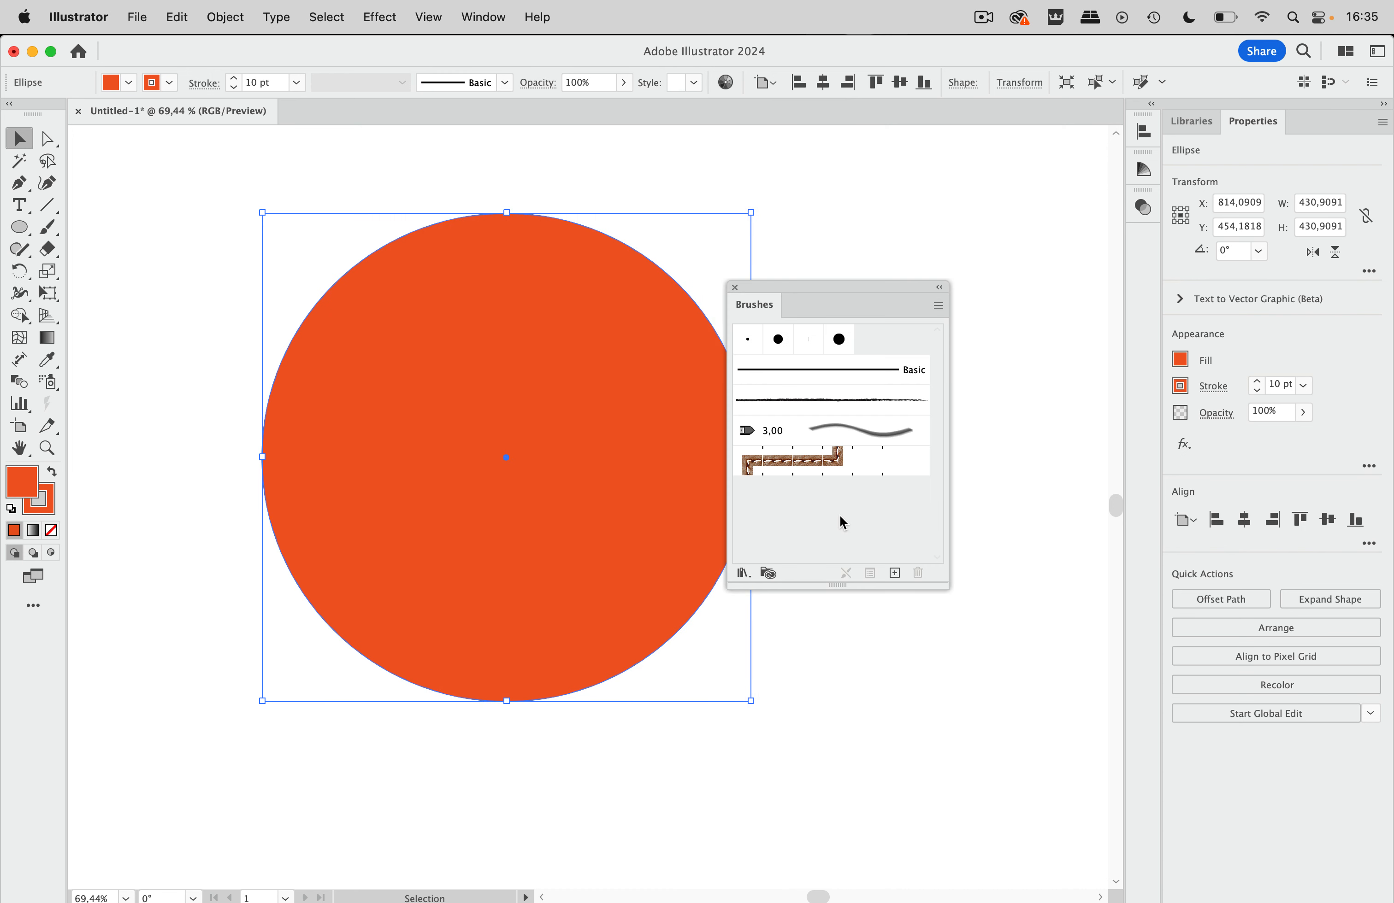
{"action": "left_click", "coordinate": [743, 574]}
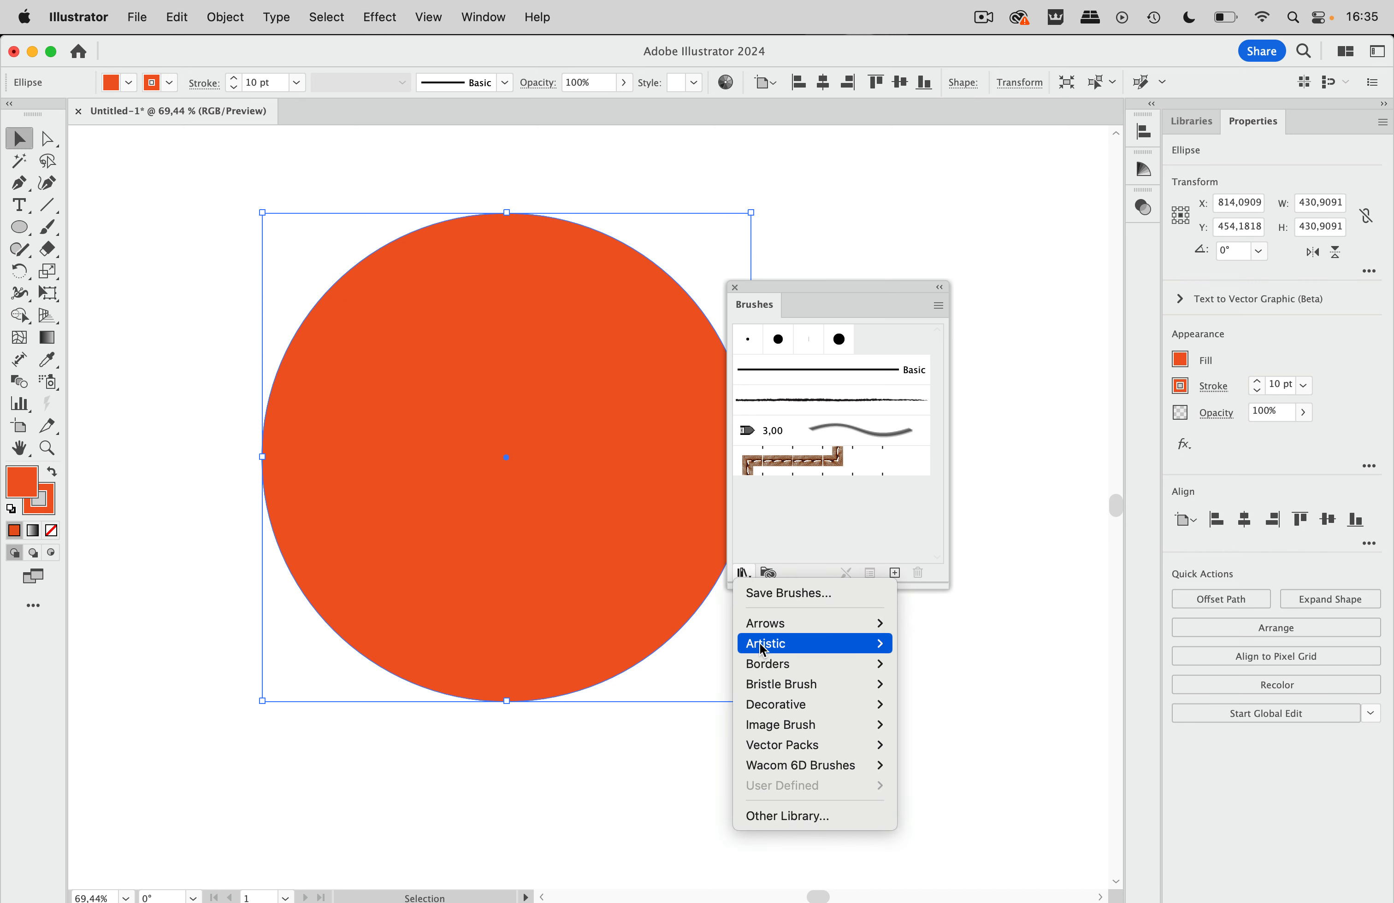
{"action": "mouse_move", "coordinate": [821, 644]}
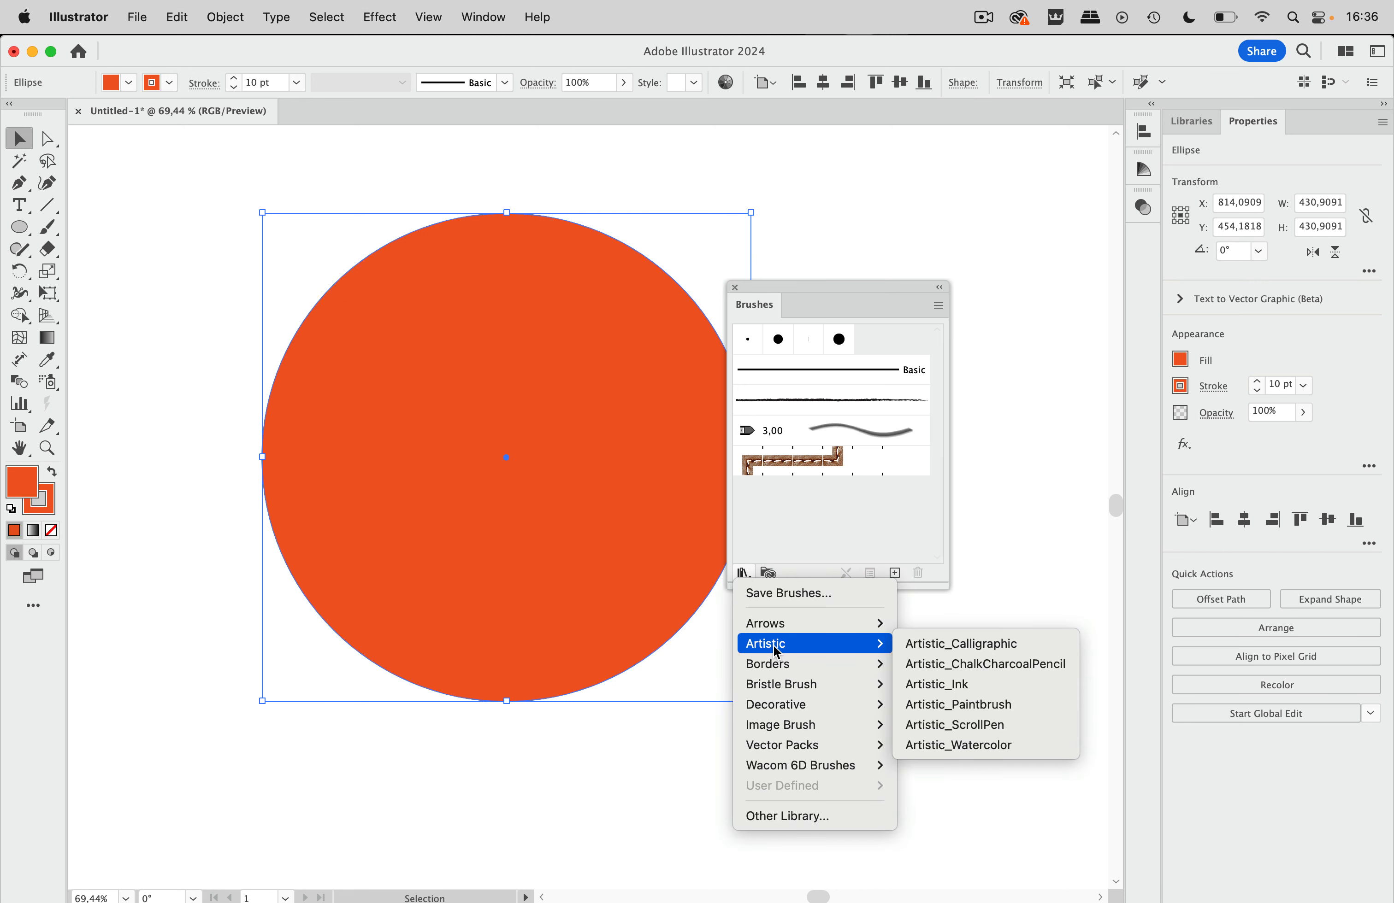
{"action": "left_click", "coordinate": [1009, 705]}
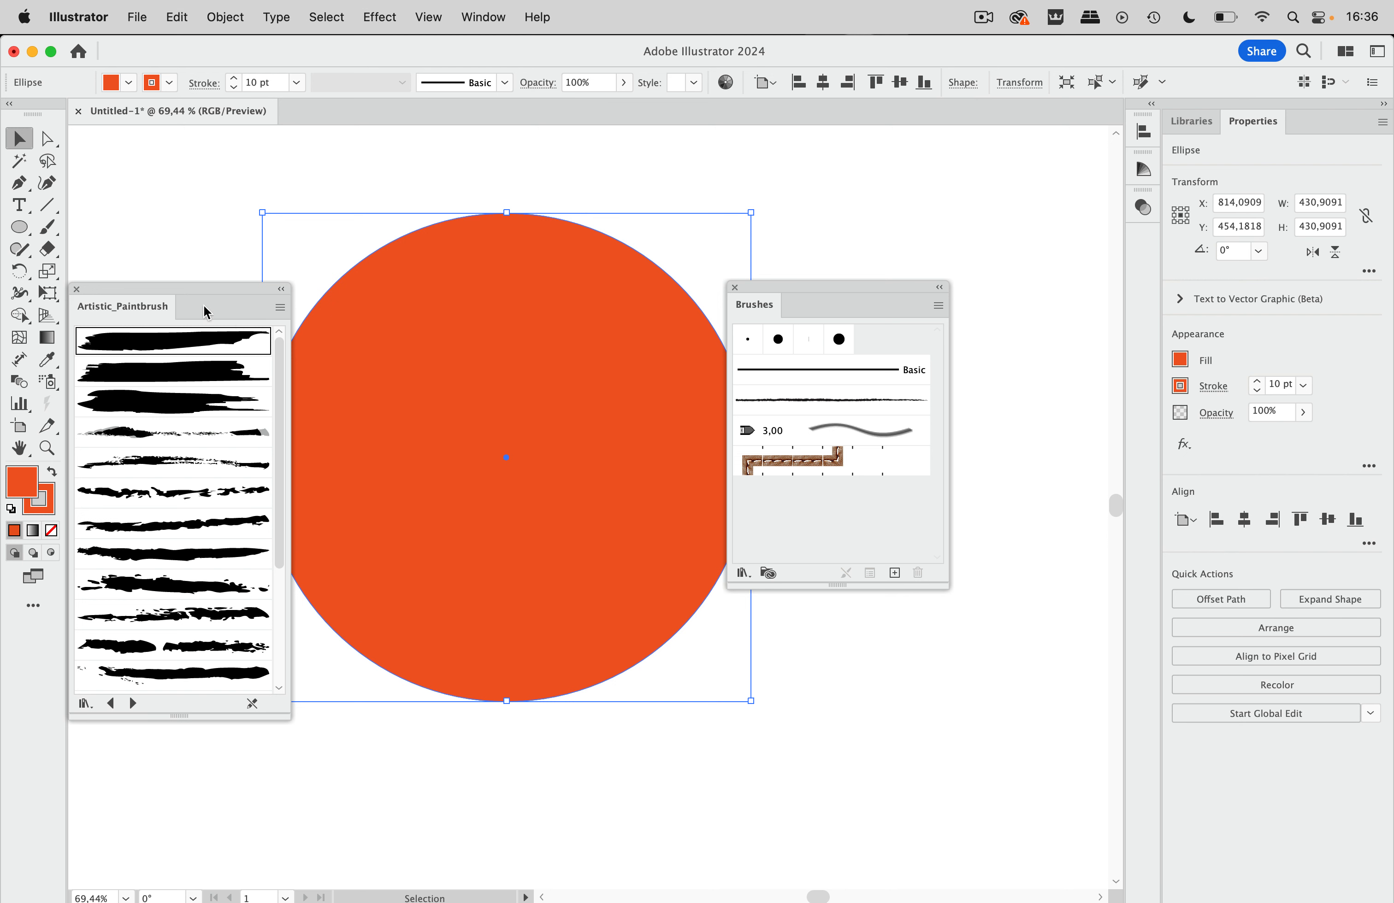
{"action": "left_click", "coordinate": [203, 345]}
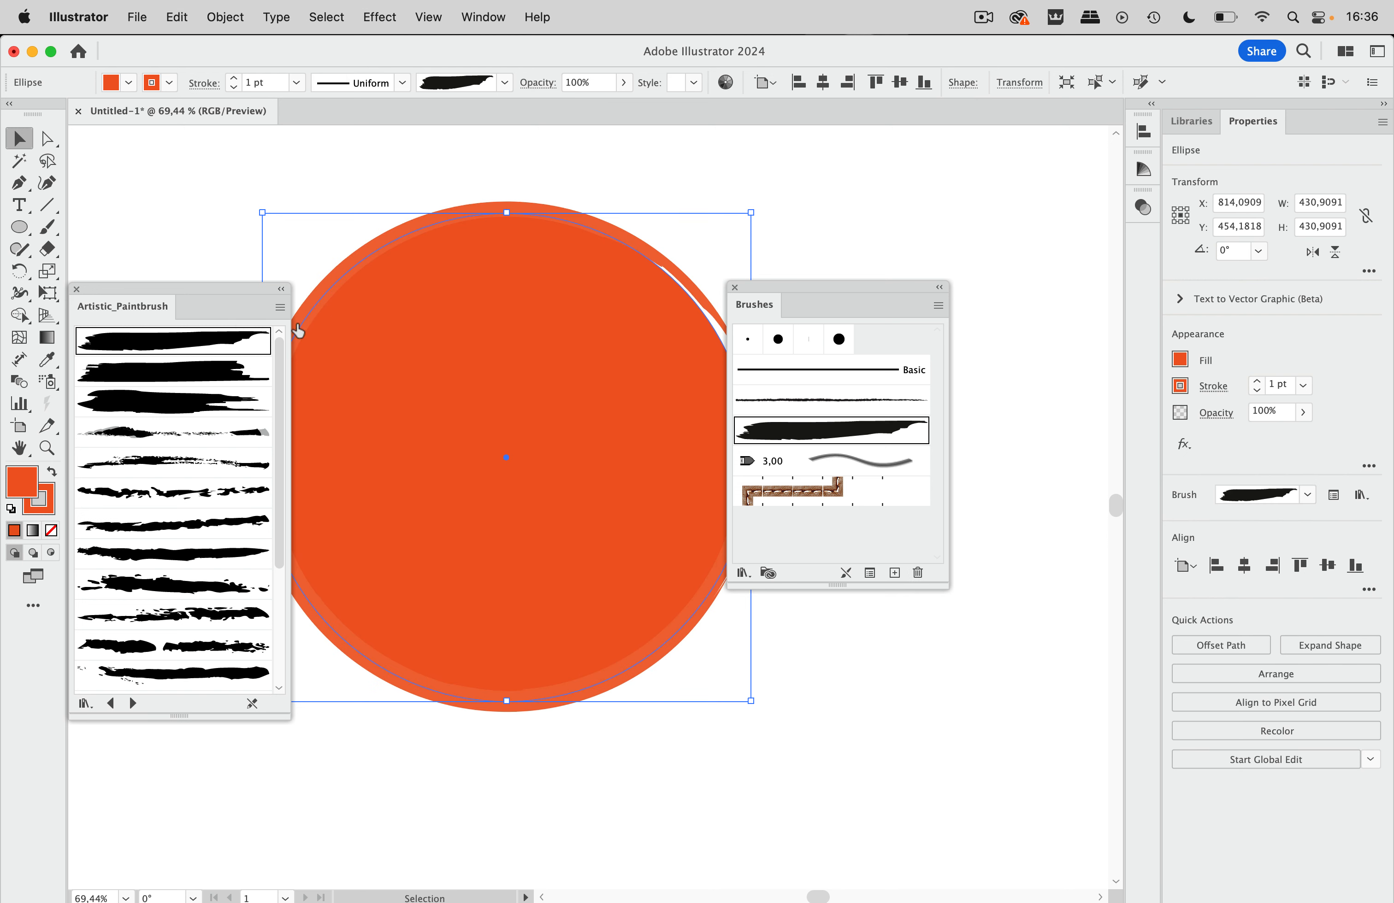
Step: Close the Brushes panel and the Artistic_Paintbrush library to clear the view of the circle's brushed edge
{"action": "mouse_move", "coordinate": [194, 292]}
{"action": "left_mouse_down"}
{"action": "mouse_move", "coordinate": [710, 291]}
{"action": "mouse_move", "coordinate": [1048, 131]}
{"action": "left_mouse_up"}
{"action": "scroll", "coordinate": [288, 380], "scroll_direction": "up", "scroll_amount": 8}
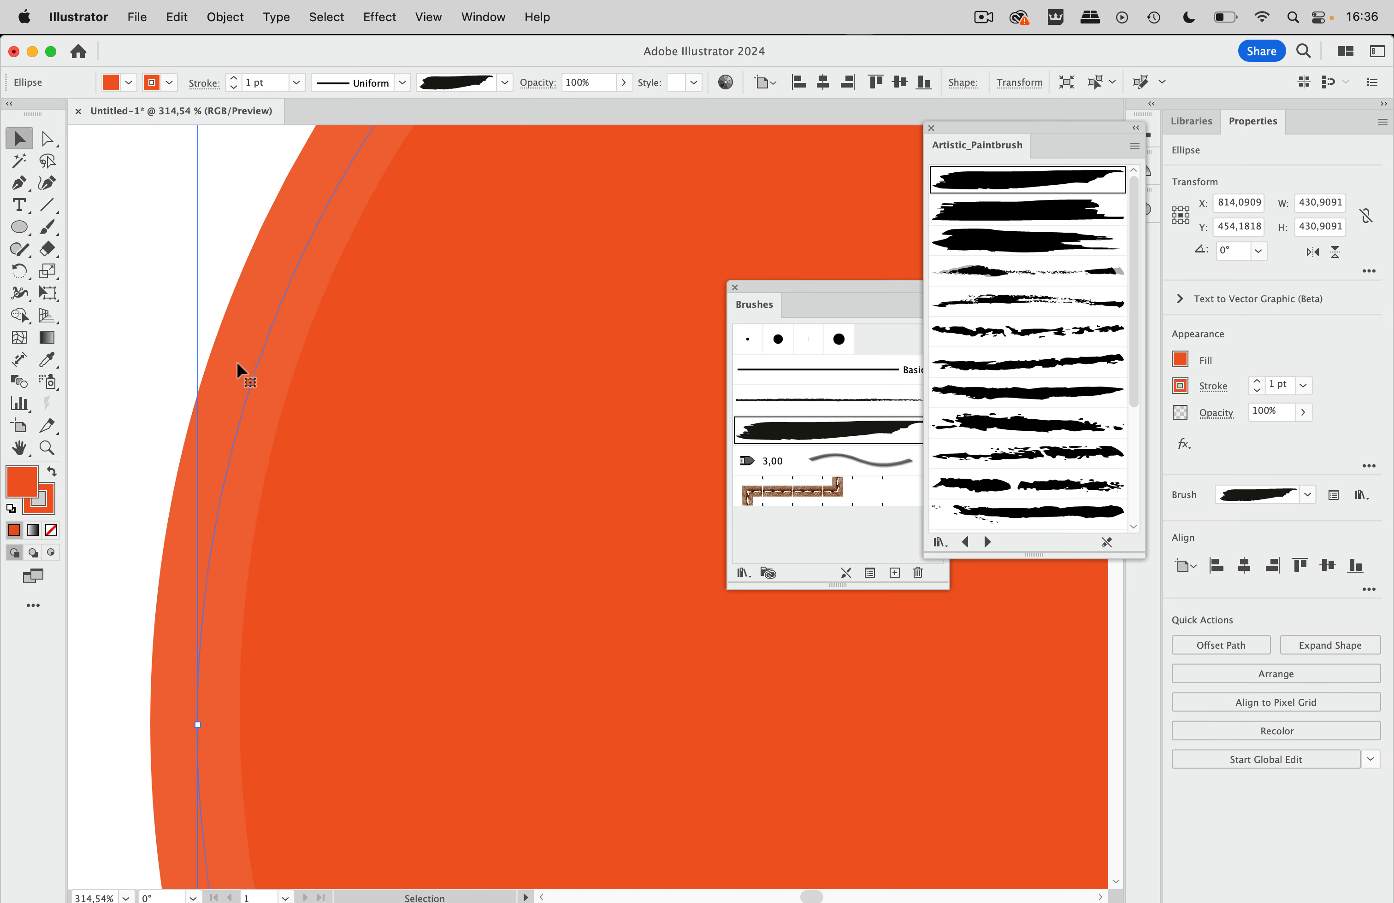
{"action": "left_click", "coordinate": [734, 287]}
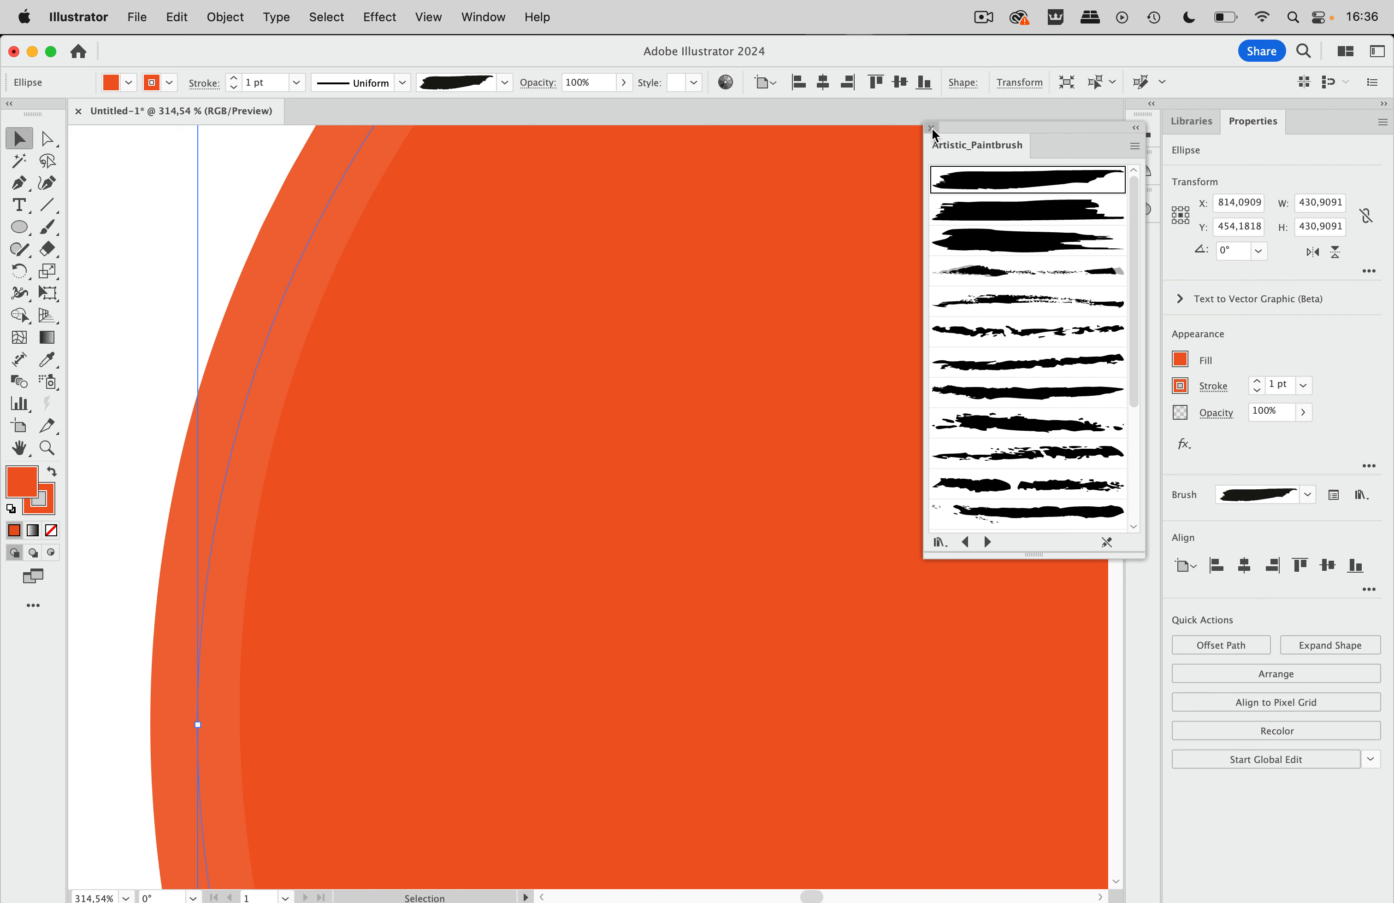
{"action": "left_click", "coordinate": [931, 128]}
Step: Compare the circle's stroke colour swatch with the shade of its brushed edge, and deselect the circle
{"action": "left_click", "coordinate": [170, 83]}
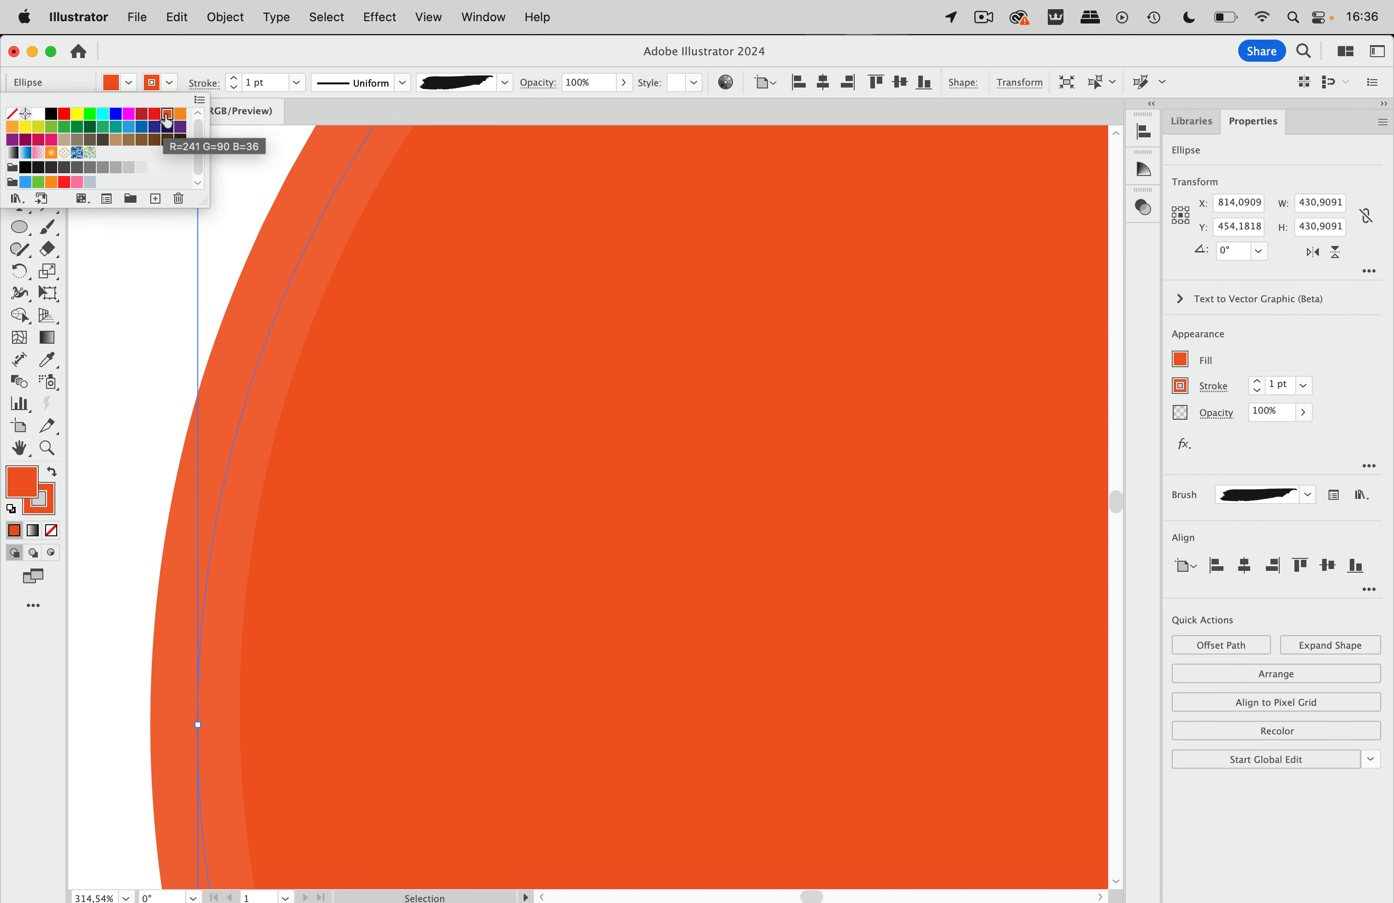
{"action": "left_click", "coordinate": [200, 55]}
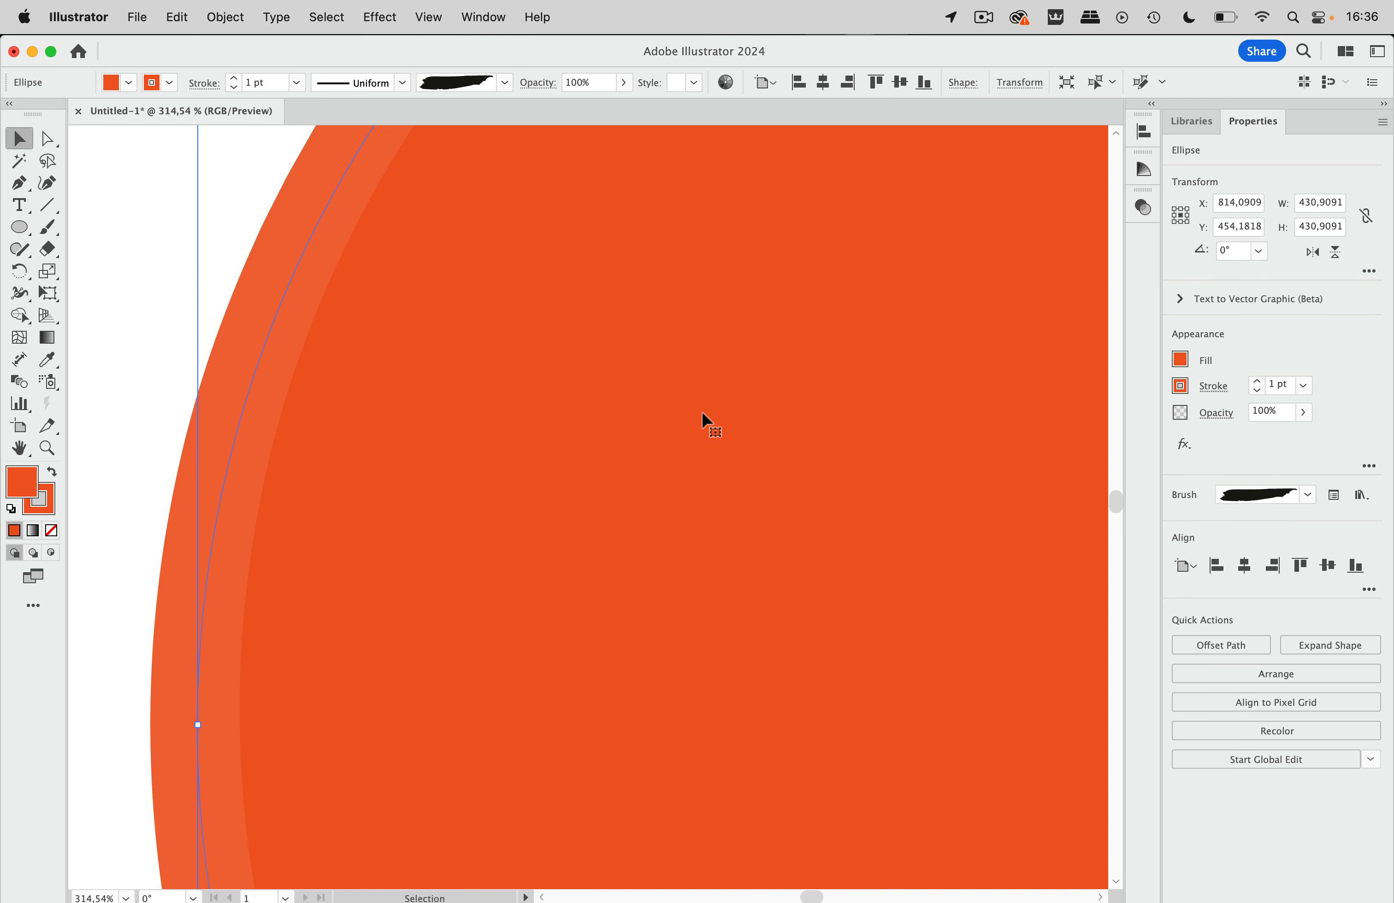
{"action": "scroll", "coordinate": [702, 411], "scroll_direction": "down", "scroll_amount": 6}
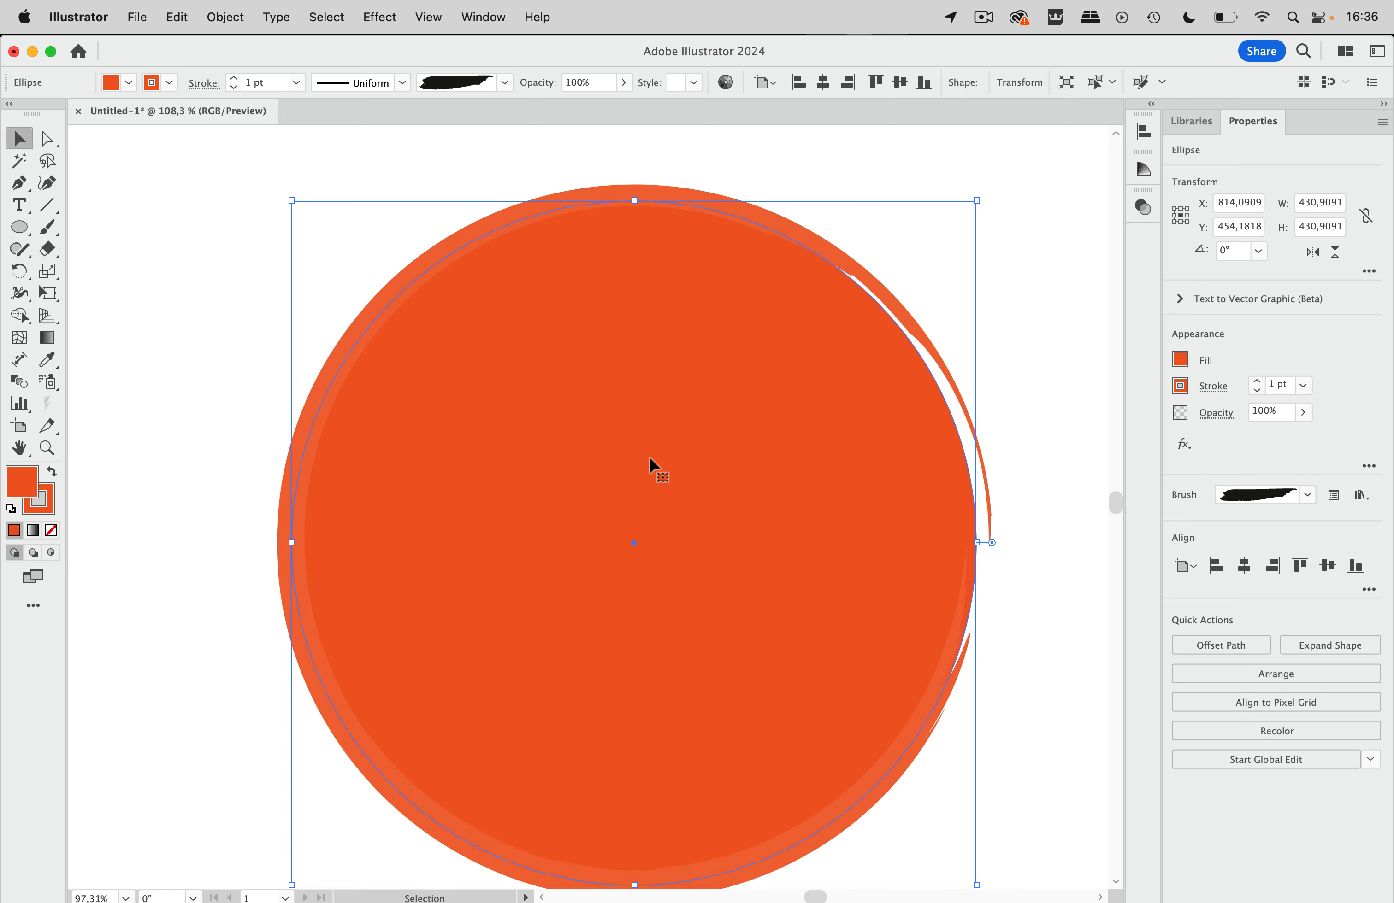
{"action": "scroll", "coordinate": [649, 458], "scroll_direction": "down", "scroll_amount": 1}
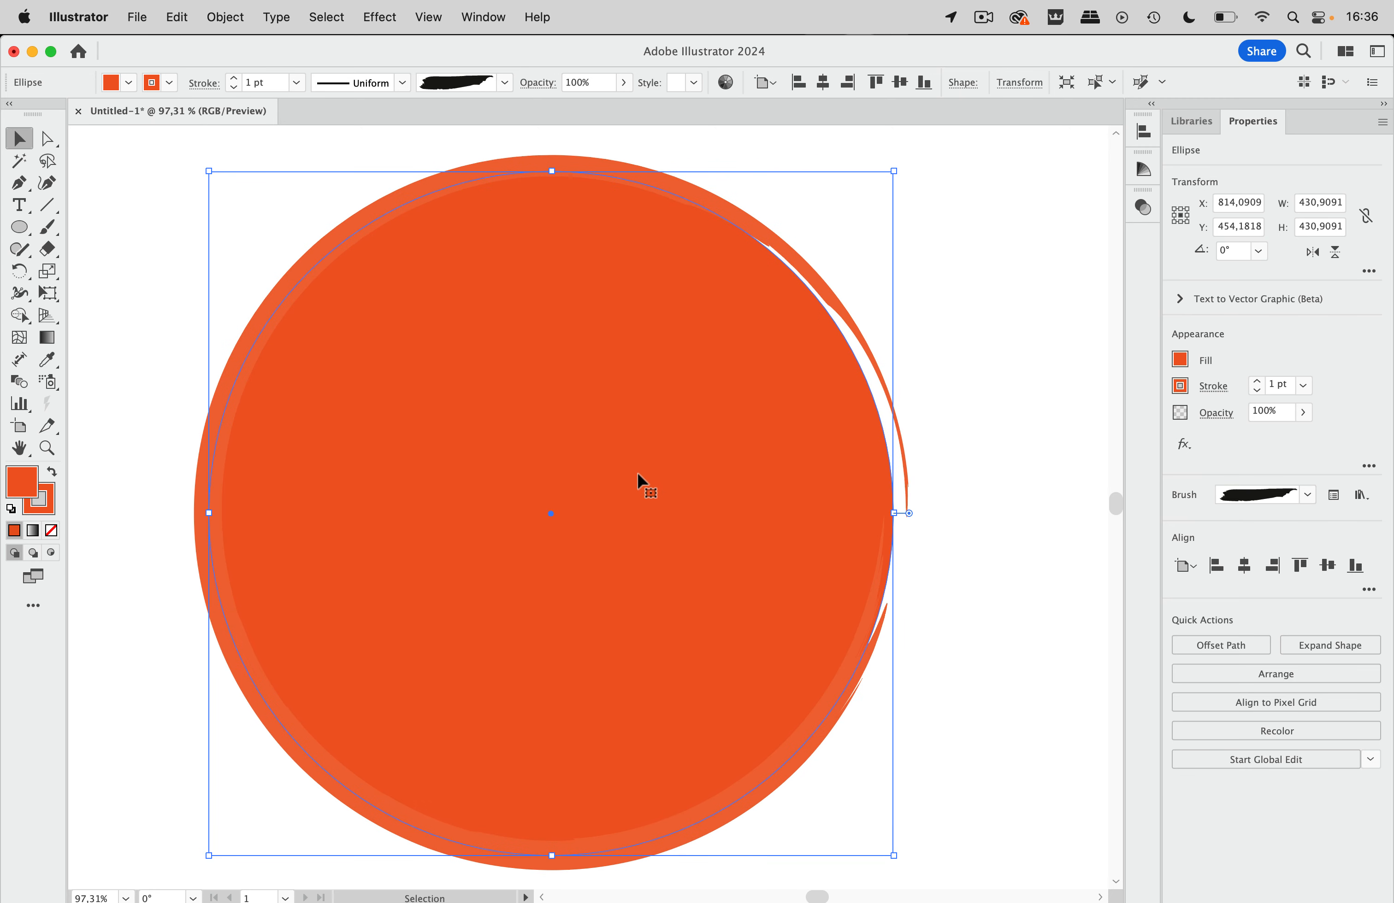
{"action": "scroll", "coordinate": [640, 470], "scroll_direction": "down", "scroll_amount": 1}
{"action": "left_click", "coordinate": [843, 313]}
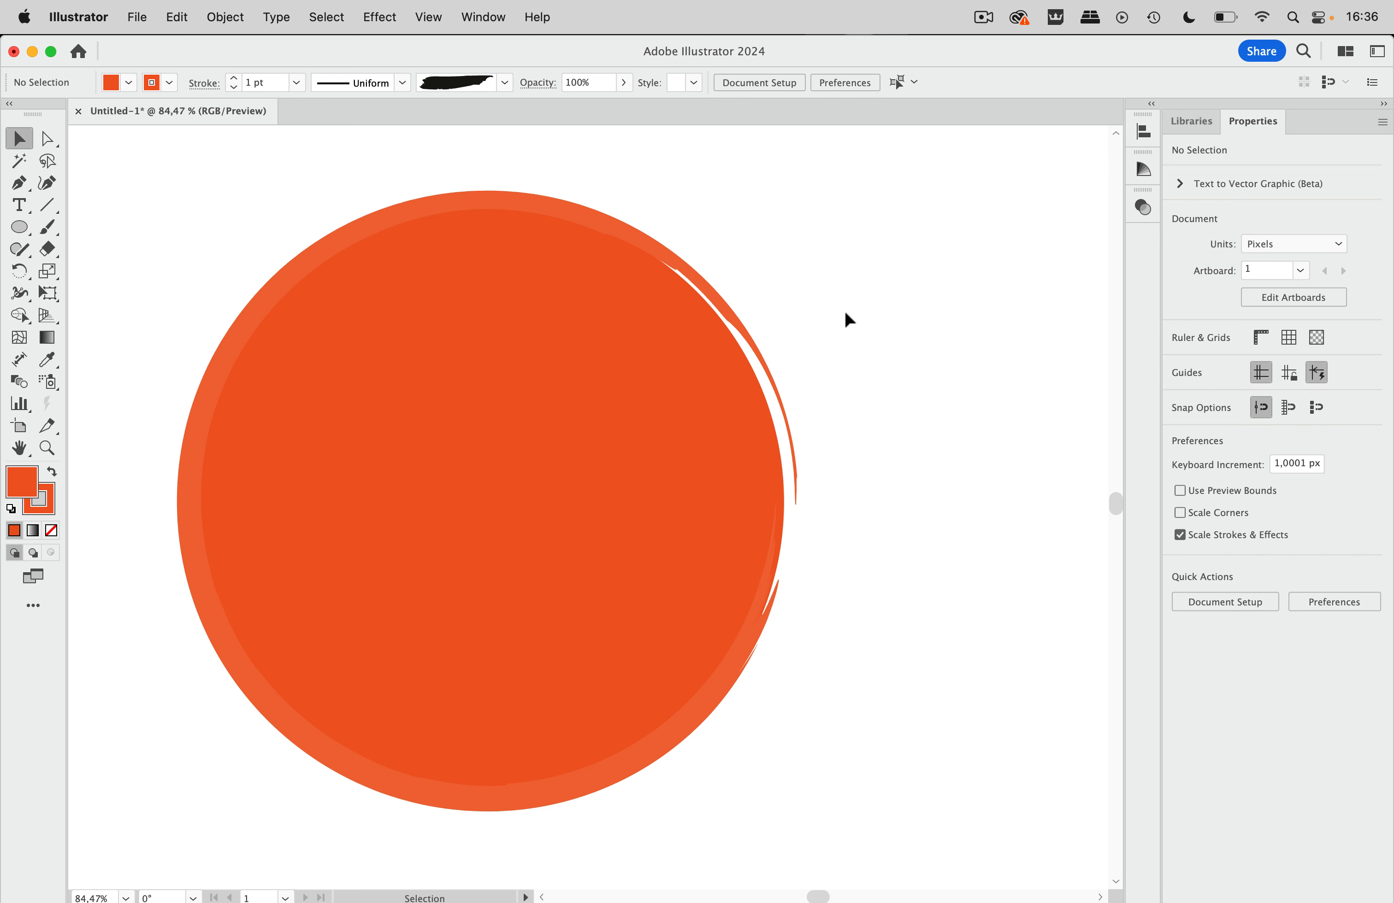
{"action": "scroll", "coordinate": [709, 270], "scroll_direction": "right", "scroll_amount": 5}
{"action": "scroll", "coordinate": [709, 270], "scroll_direction": "down", "scroll_amount": 2}
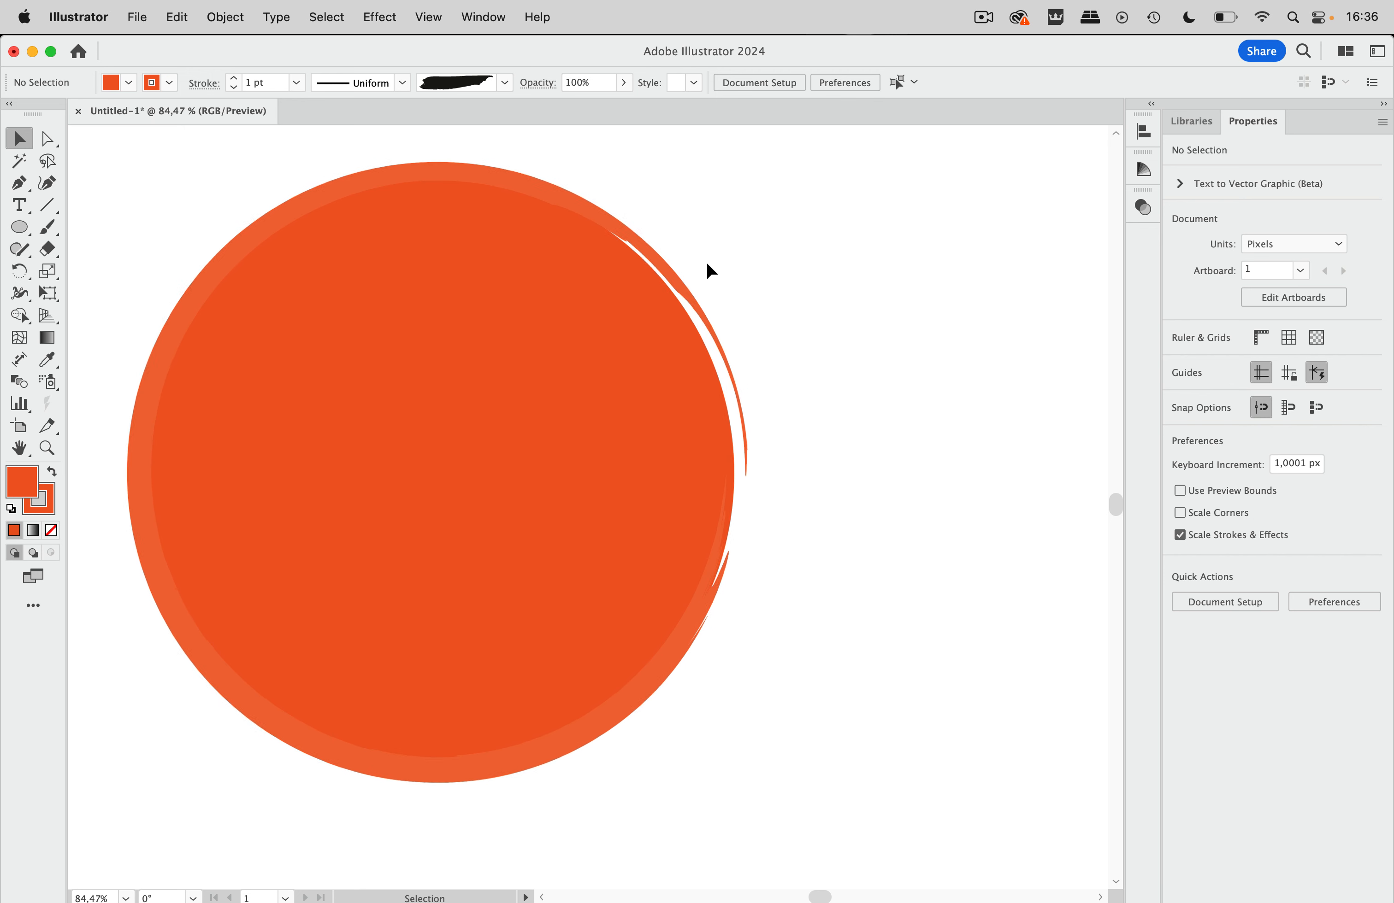
Step: Show the Brushes panel and place a copy of the paintbrush's artwork on the canvas beside the circle
{"action": "left_click", "coordinate": [492, 19]}
{"action": "left_click", "coordinate": [510, 434]}
{"action": "mouse_move", "coordinate": [912, 290]}
{"action": "left_mouse_down"}
{"action": "mouse_move", "coordinate": [1020, 239]}
{"action": "mouse_move", "coordinate": [1033, 206]}
{"action": "left_mouse_up"}
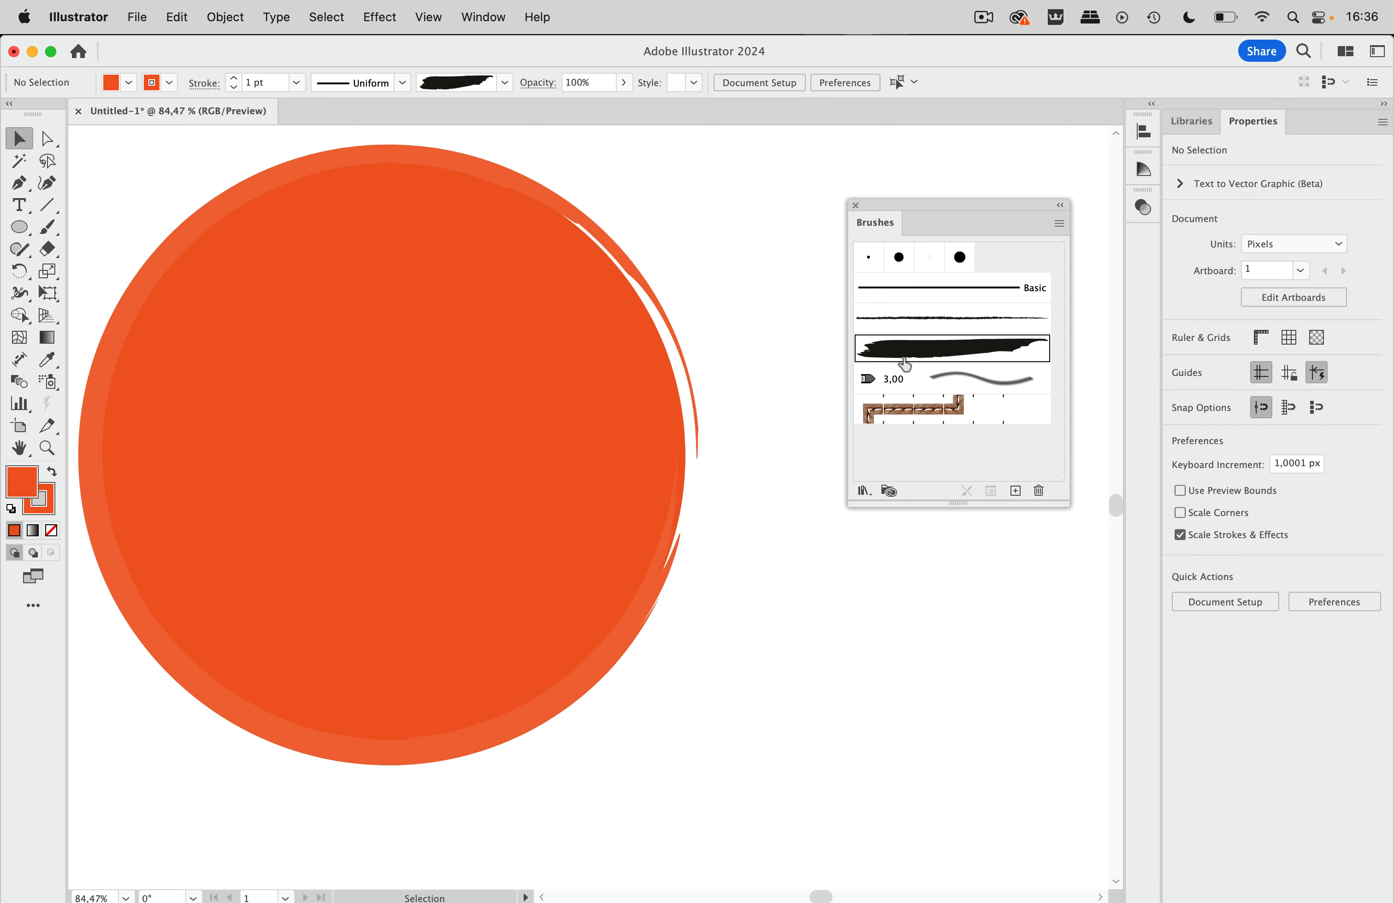
{"action": "mouse_move", "coordinate": [933, 351]}
{"action": "left_mouse_down"}
{"action": "mouse_move", "coordinate": [894, 398]}
{"action": "mouse_move", "coordinate": [790, 626]}
{"action": "left_mouse_up"}
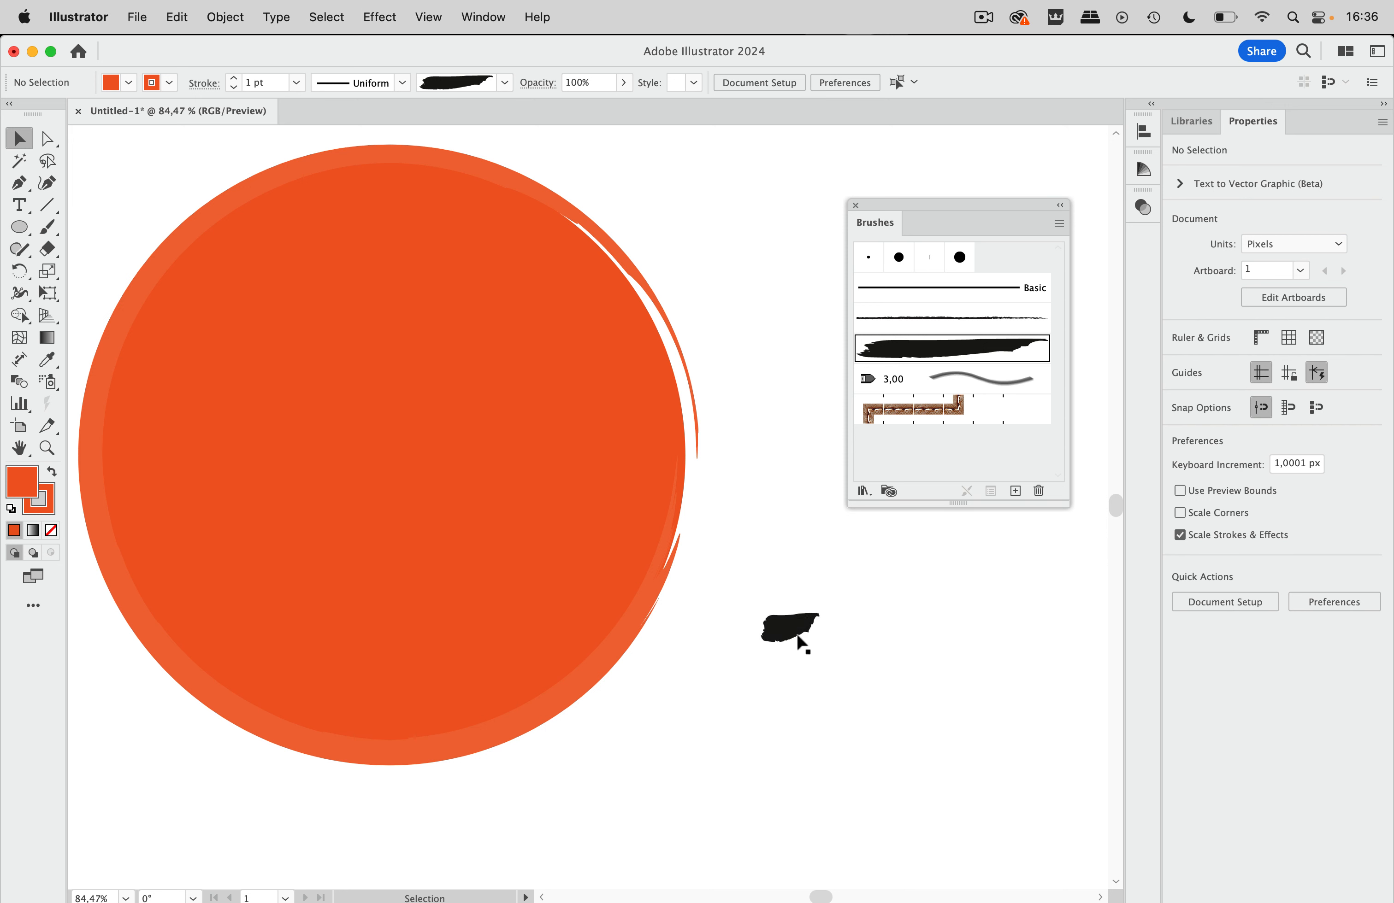
{"action": "scroll", "coordinate": [818, 656], "scroll_direction": "up", "scroll_amount": 6}
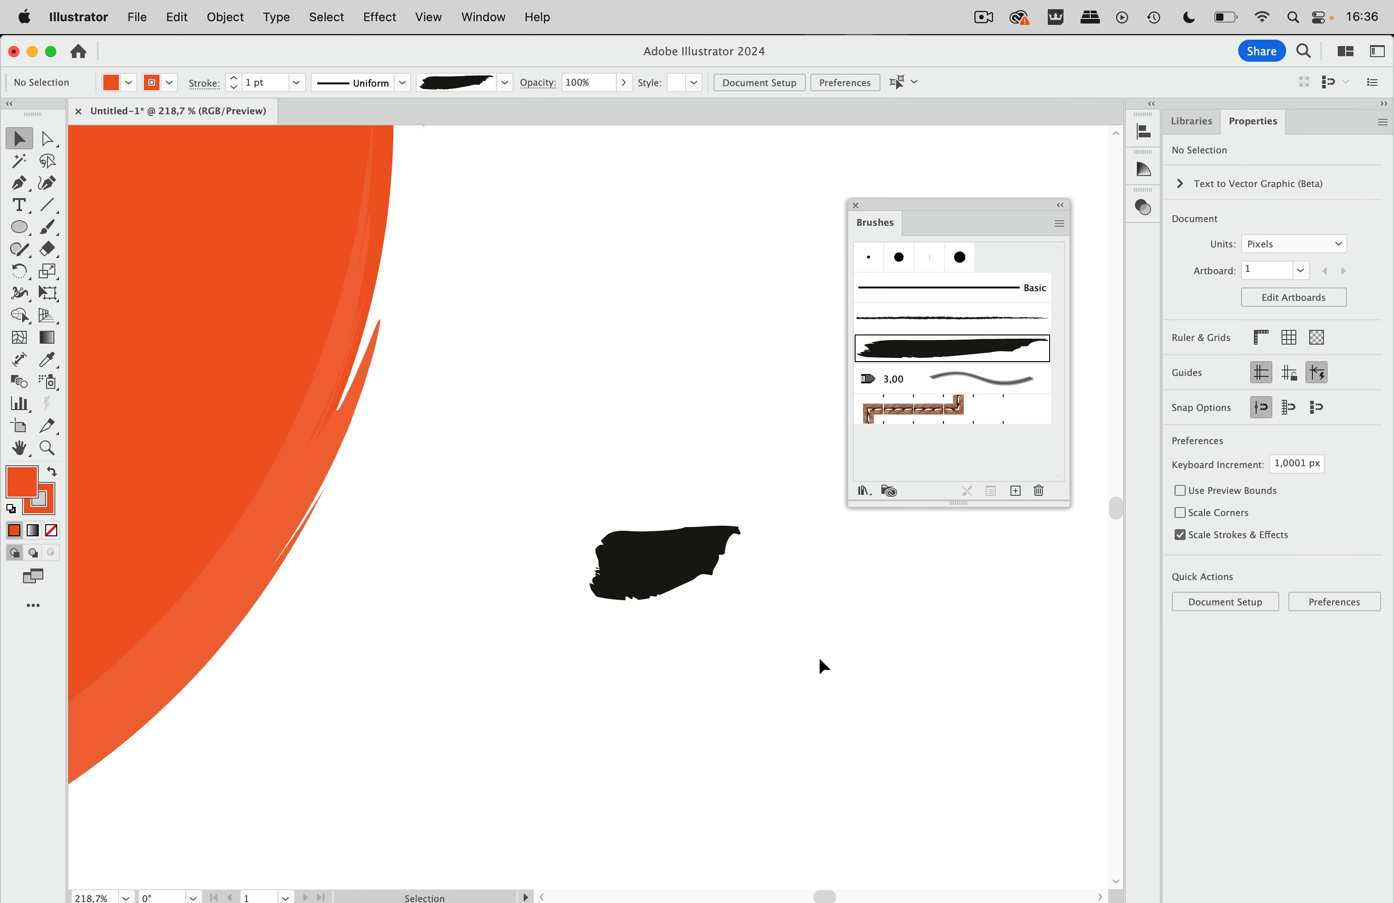
{"action": "scroll", "coordinate": [820, 652], "scroll_direction": "up", "scroll_amount": 3}
{"action": "scroll", "coordinate": [331, 434], "scroll_direction": "up", "scroll_amount": 1}
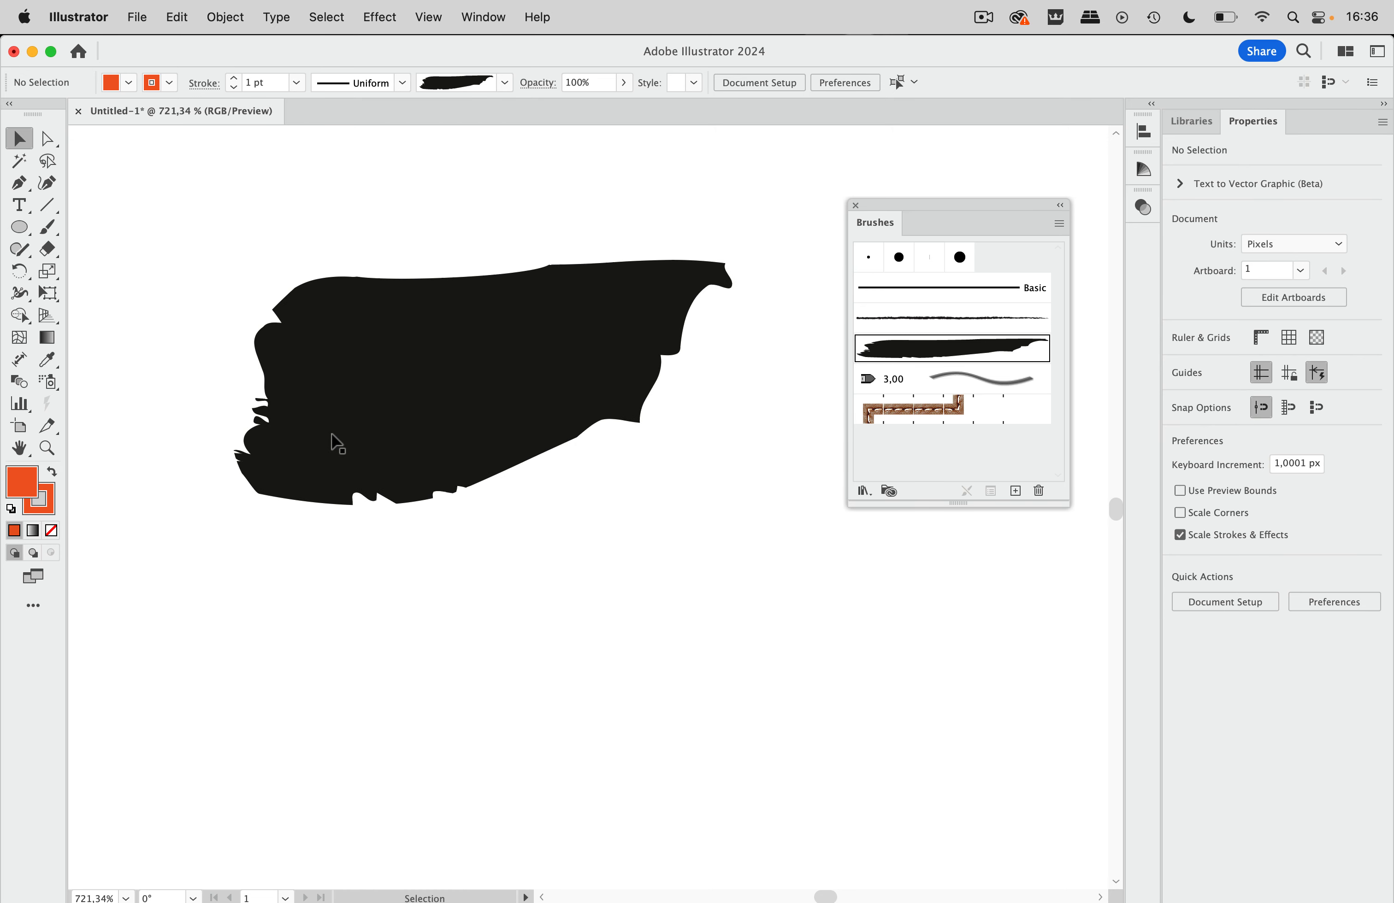
Step: Examine the colorization method in the paintbrush's Art Brush Options
{"action": "double_click", "coordinate": [917, 360]}
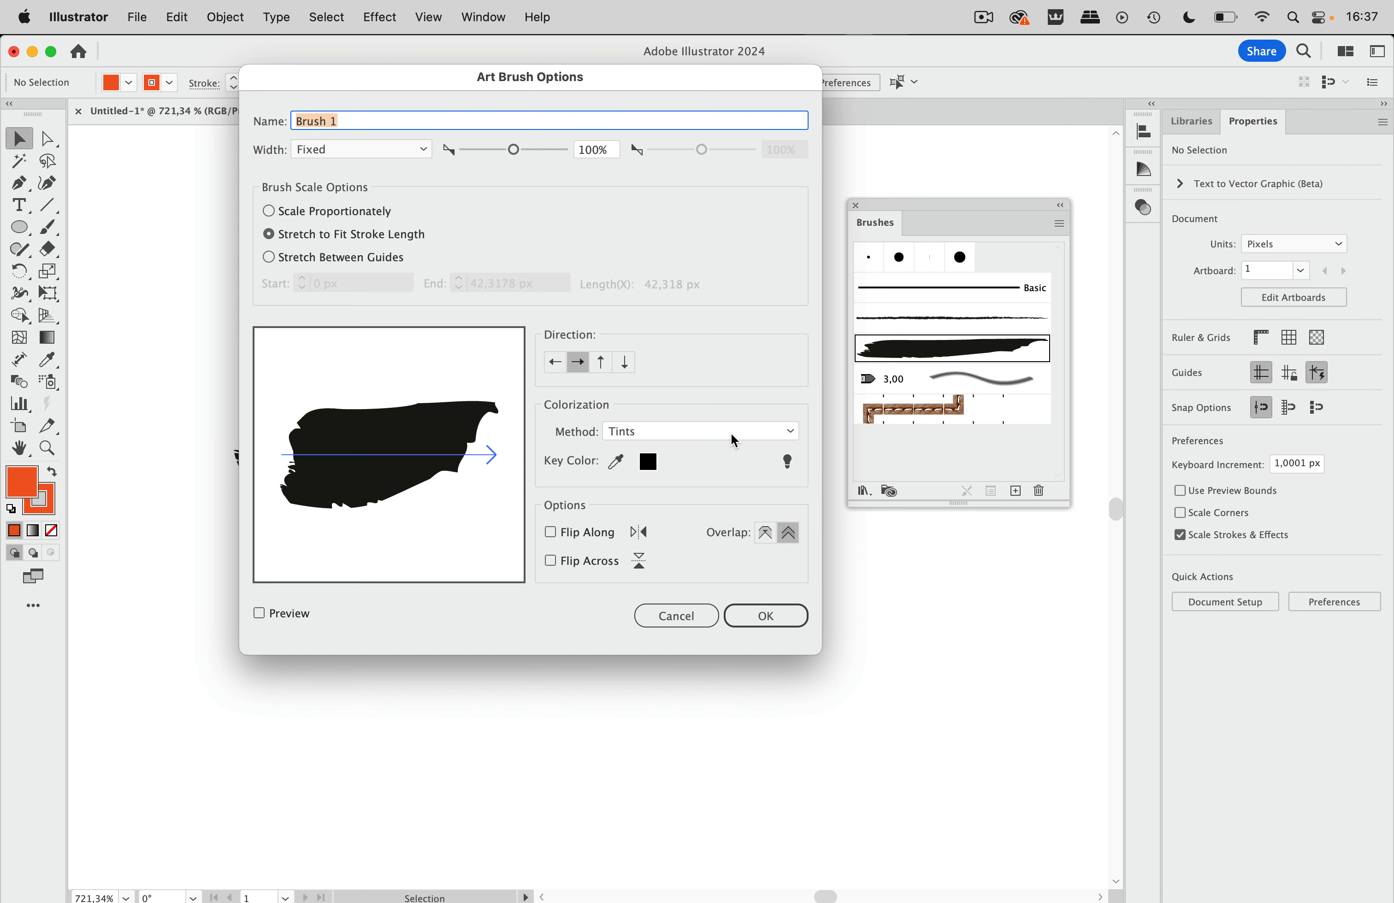
{"action": "key", "text": "Return"}
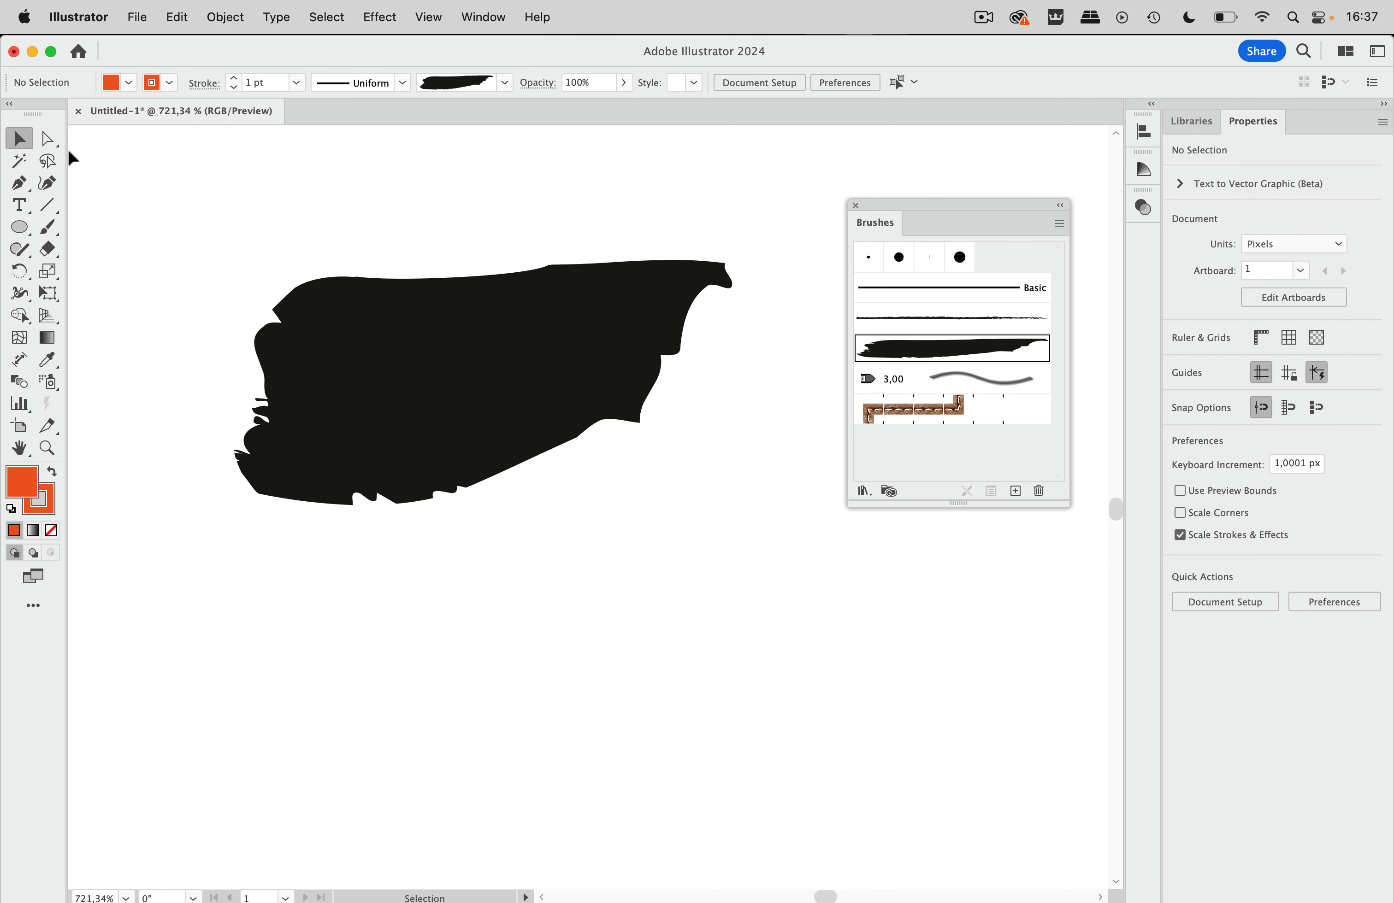
Step: Select the brush shape's path inside its group and show its fill colour as RGB values in the Color panel
{"action": "left_click", "coordinate": [51, 140]}
{"action": "left_click", "coordinate": [418, 346]}
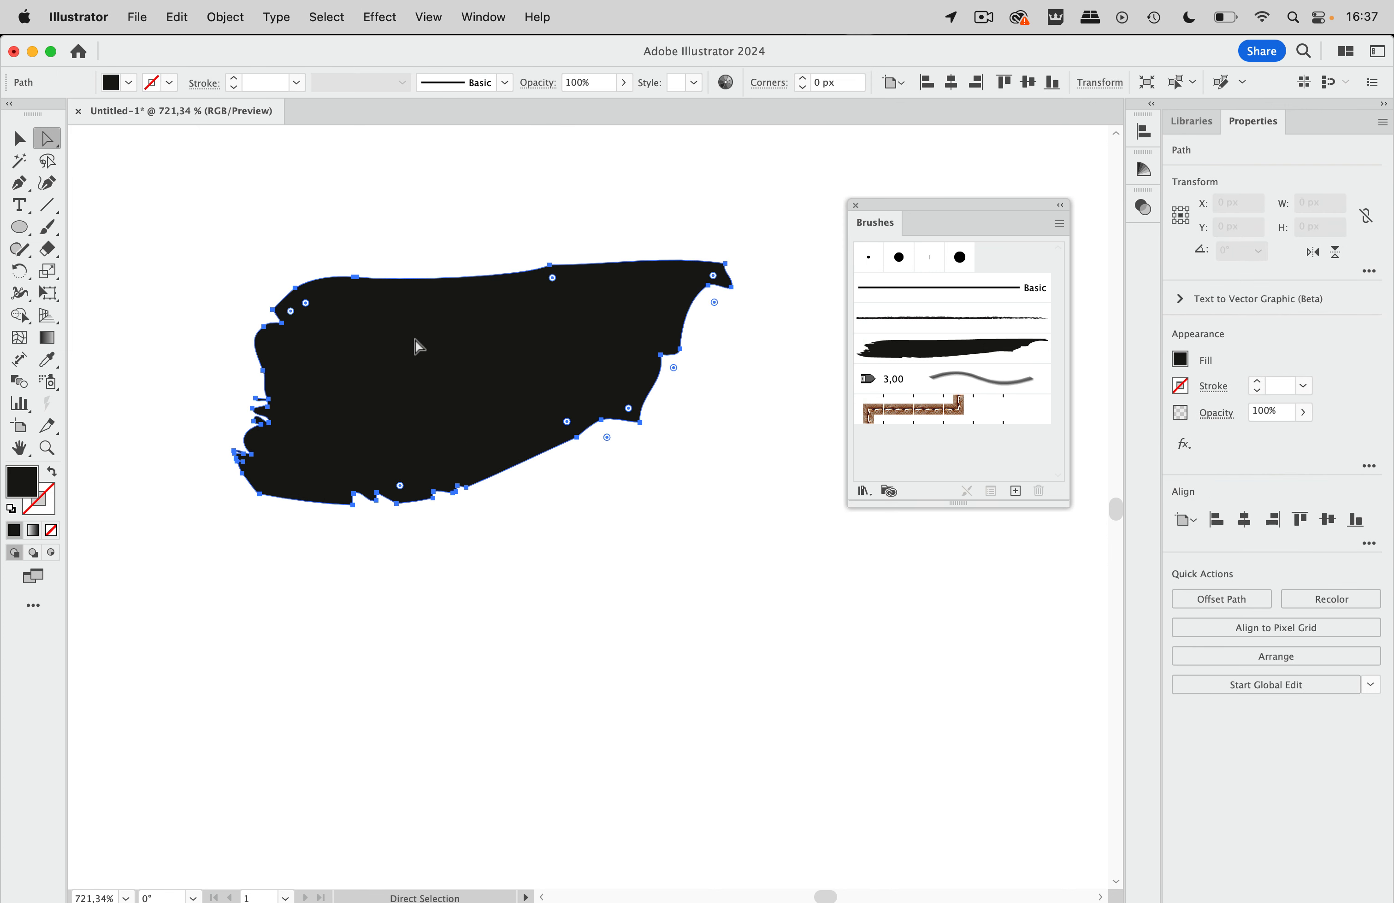
{"action": "left_click", "coordinate": [130, 84]}
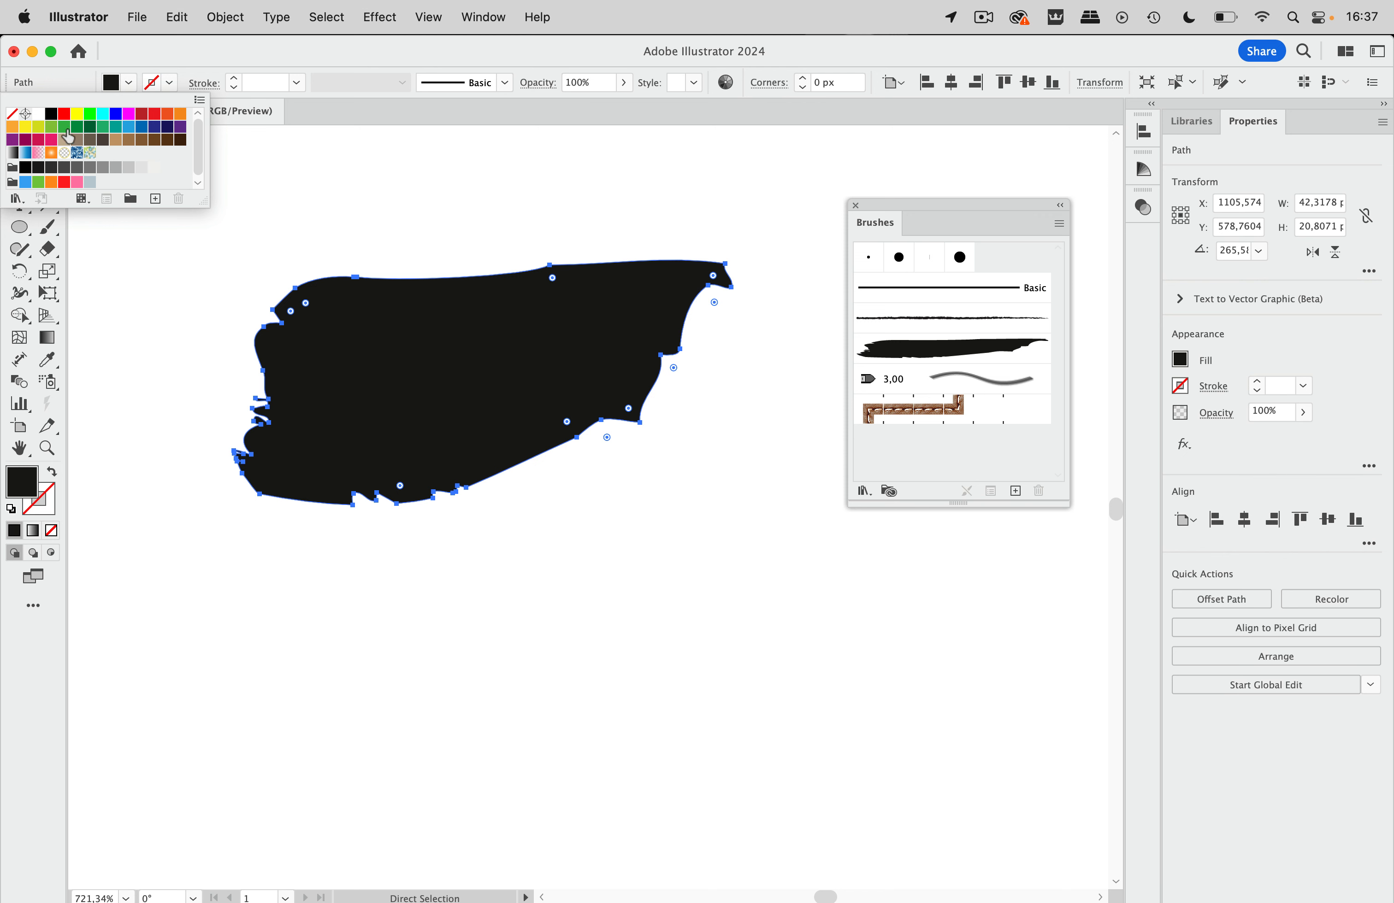
{"action": "left_click", "coordinate": [350, 54]}
{"action": "left_click", "coordinate": [478, 20]}
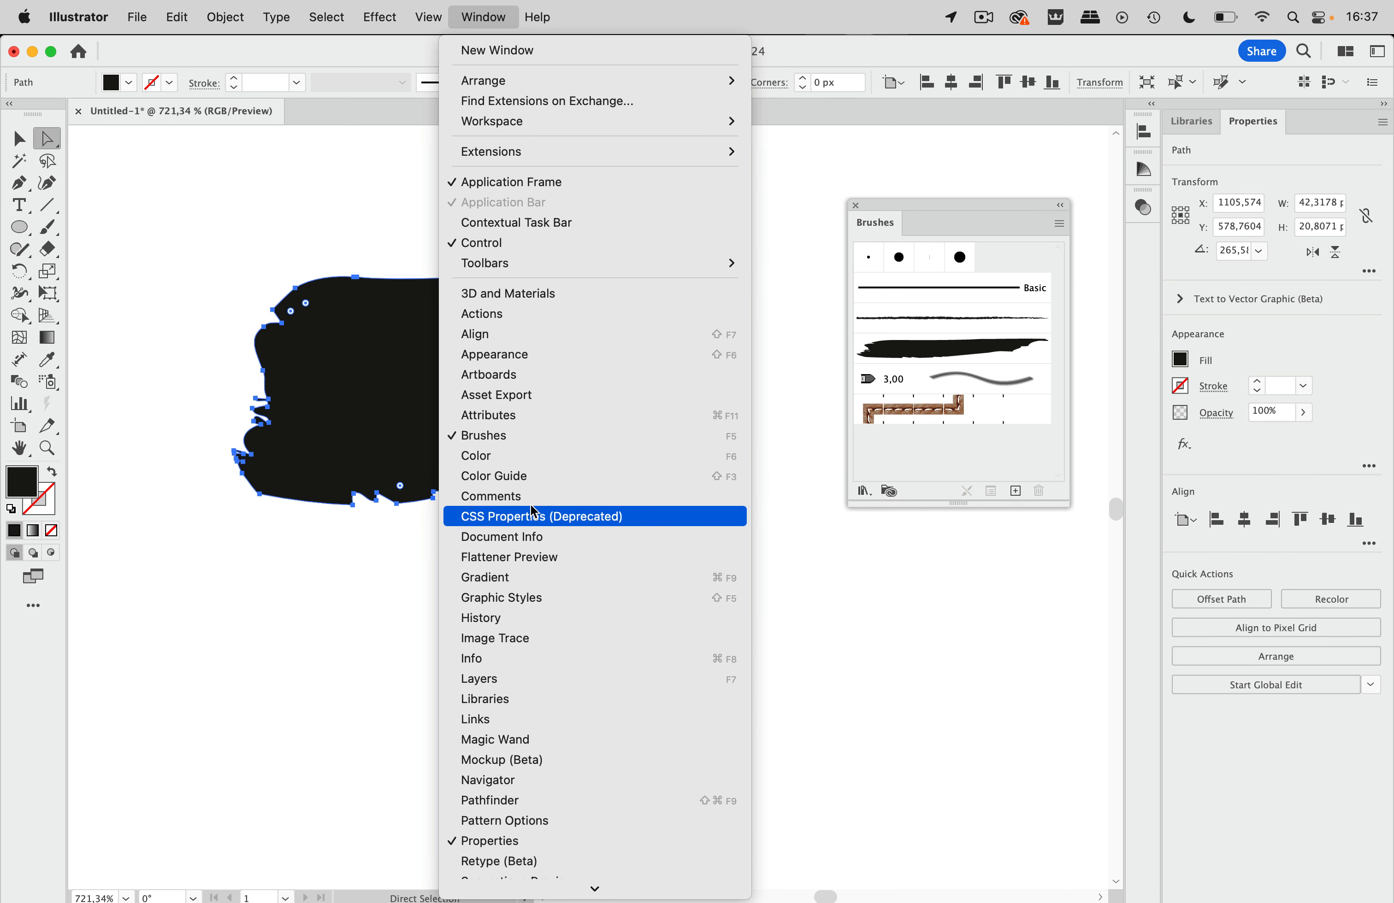
{"action": "left_click", "coordinate": [545, 456]}
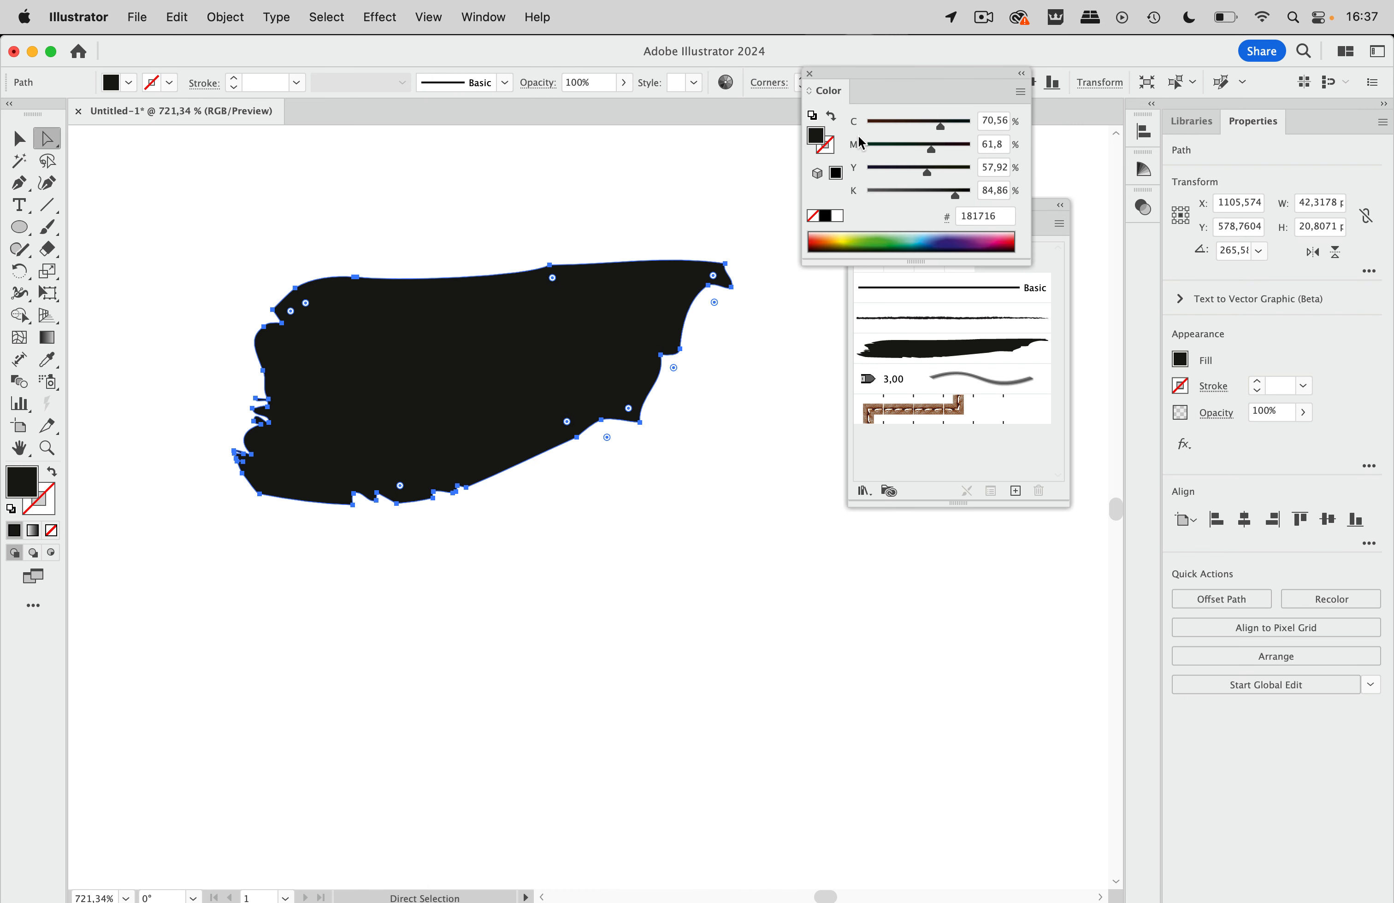
{"action": "mouse_move", "coordinate": [888, 75]}
{"action": "left_mouse_down"}
{"action": "mouse_move", "coordinate": [812, 120]}
{"action": "mouse_move", "coordinate": [604, 372]}
{"action": "left_mouse_up"}
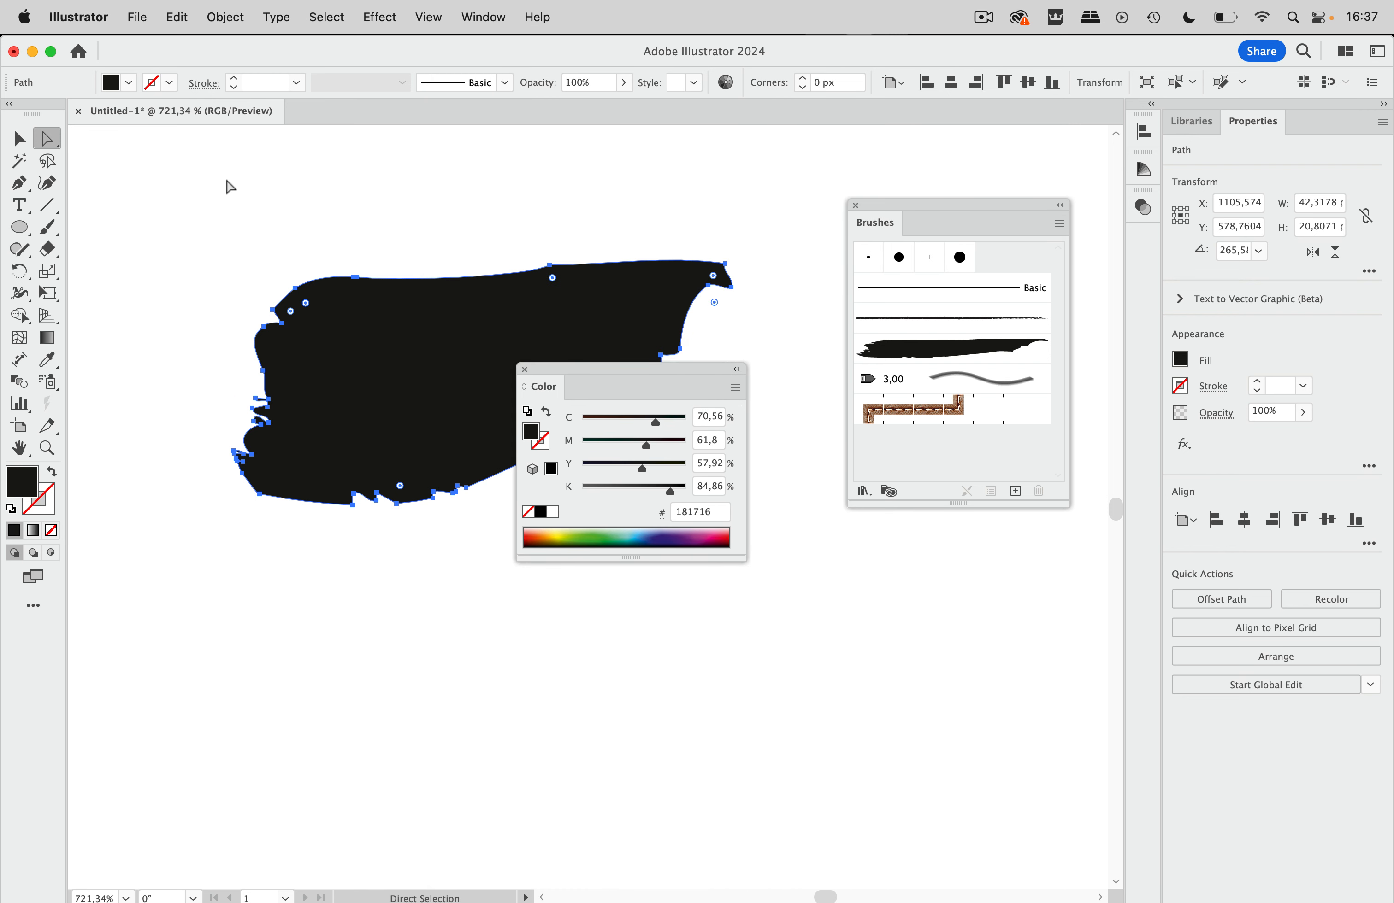
{"action": "left_click", "coordinate": [735, 387]}
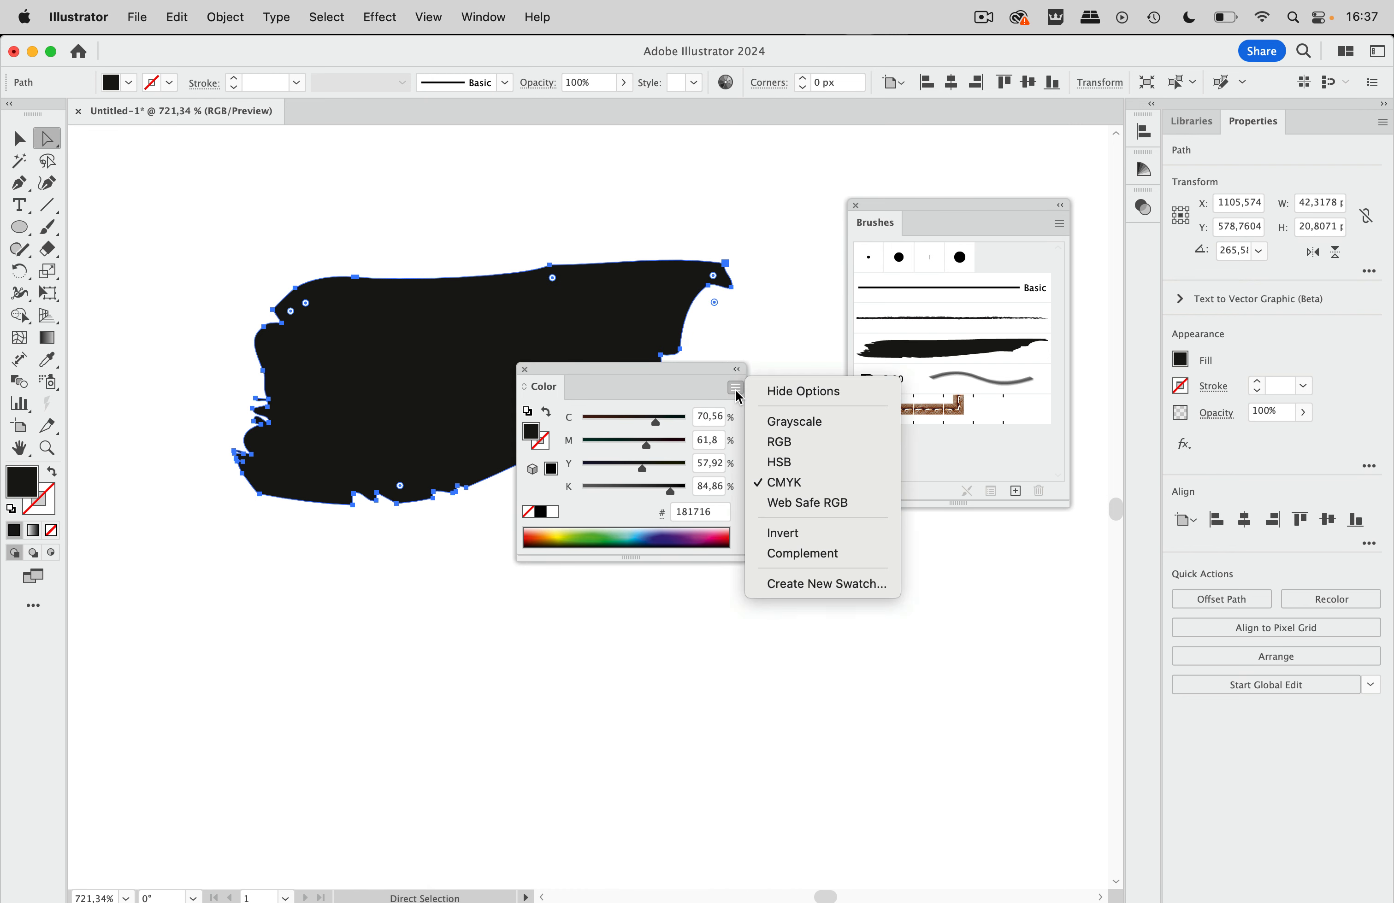
{"action": "left_click", "coordinate": [778, 451]}
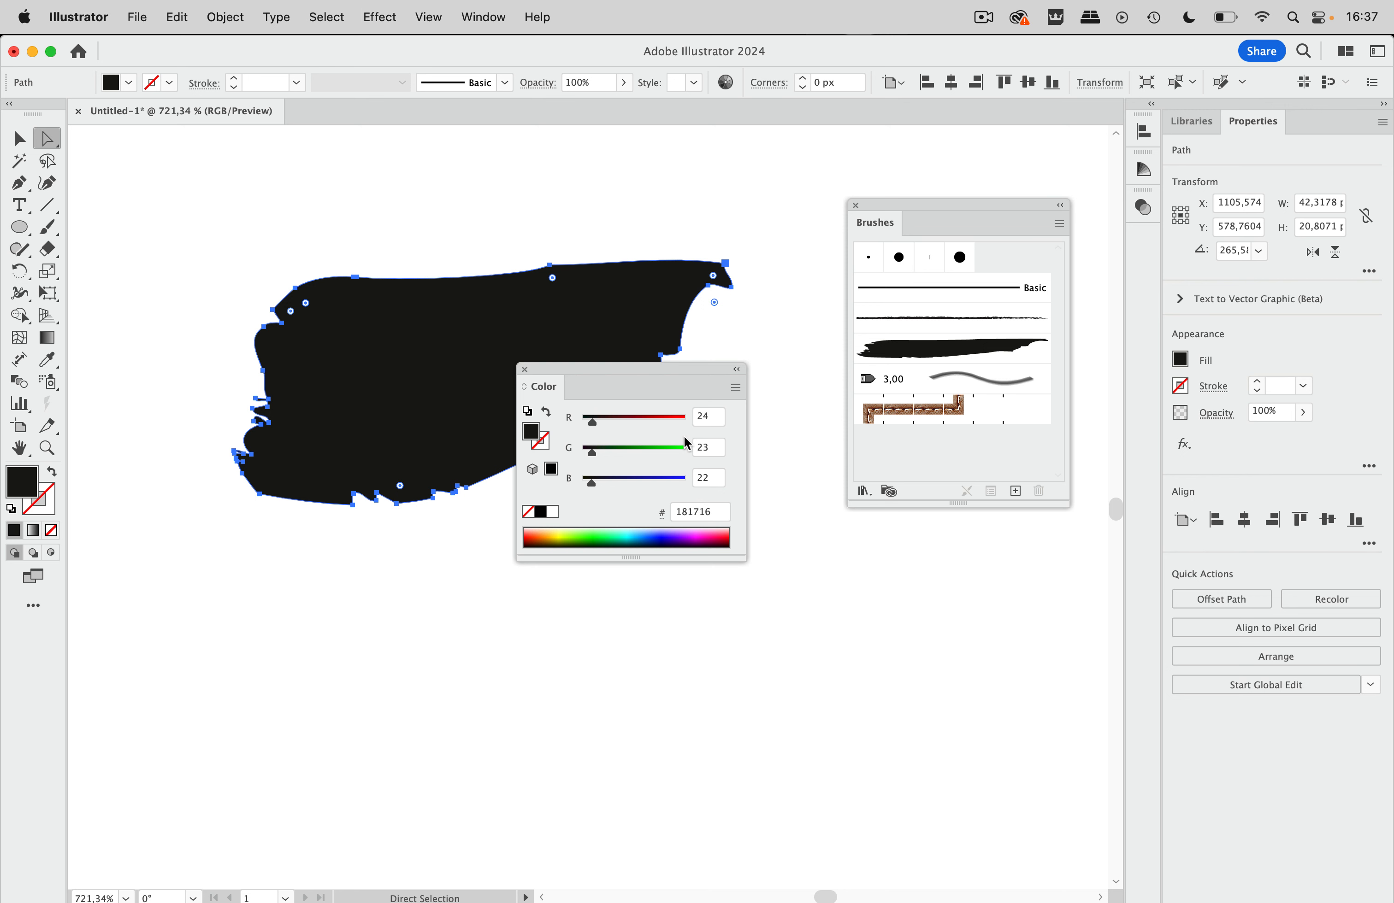
Step: Set the brush shape's fill to pure black with R, G and B at 0, and deselect it
{"action": "left_click_drag", "start_coordinate": [640, 373], "coordinate": [824, 534]}
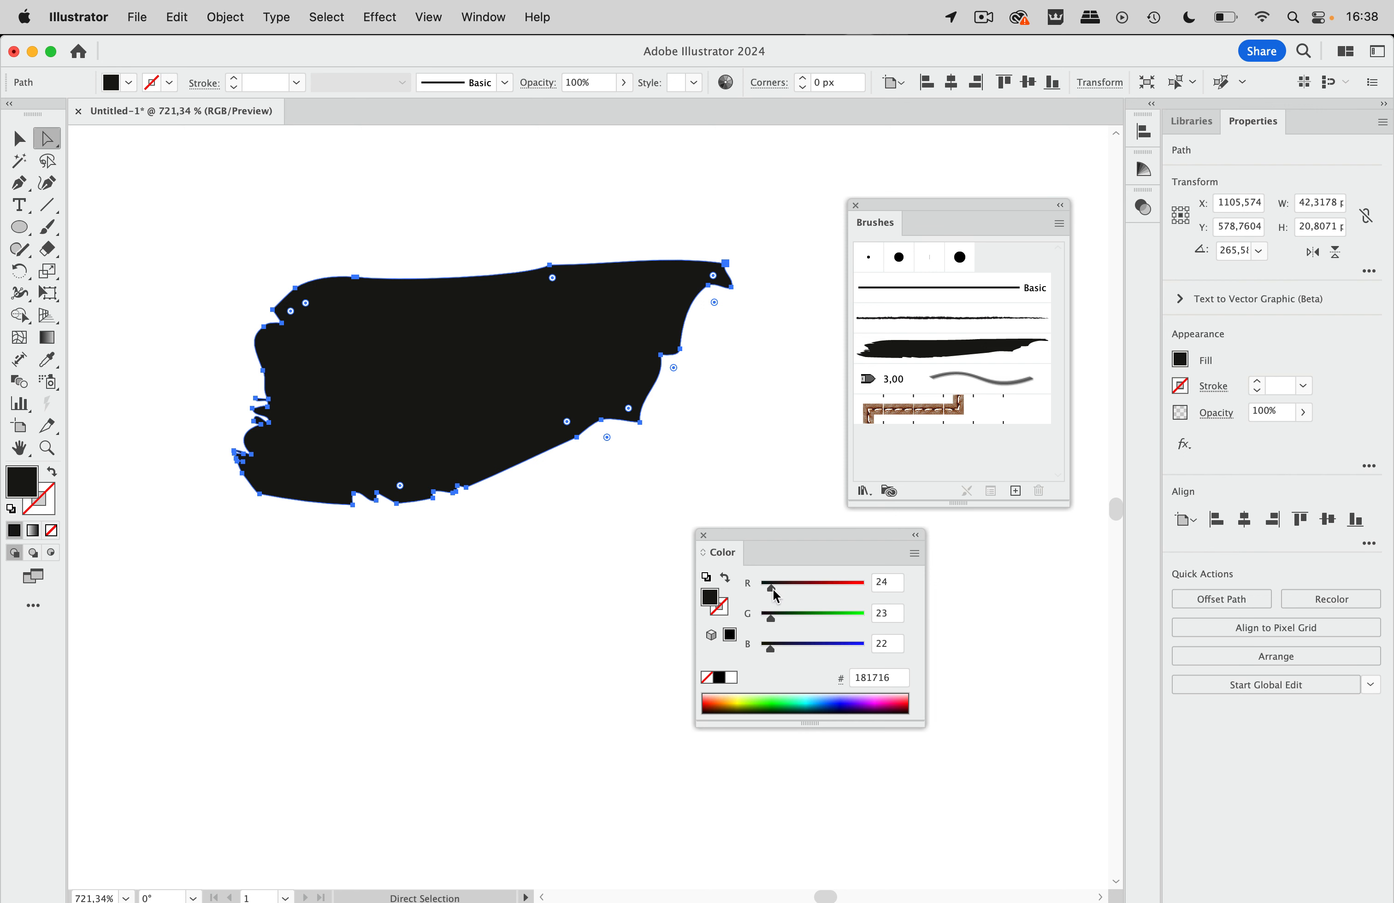
{"action": "left_click_drag", "start_coordinate": [771, 588], "coordinate": [695, 650]}
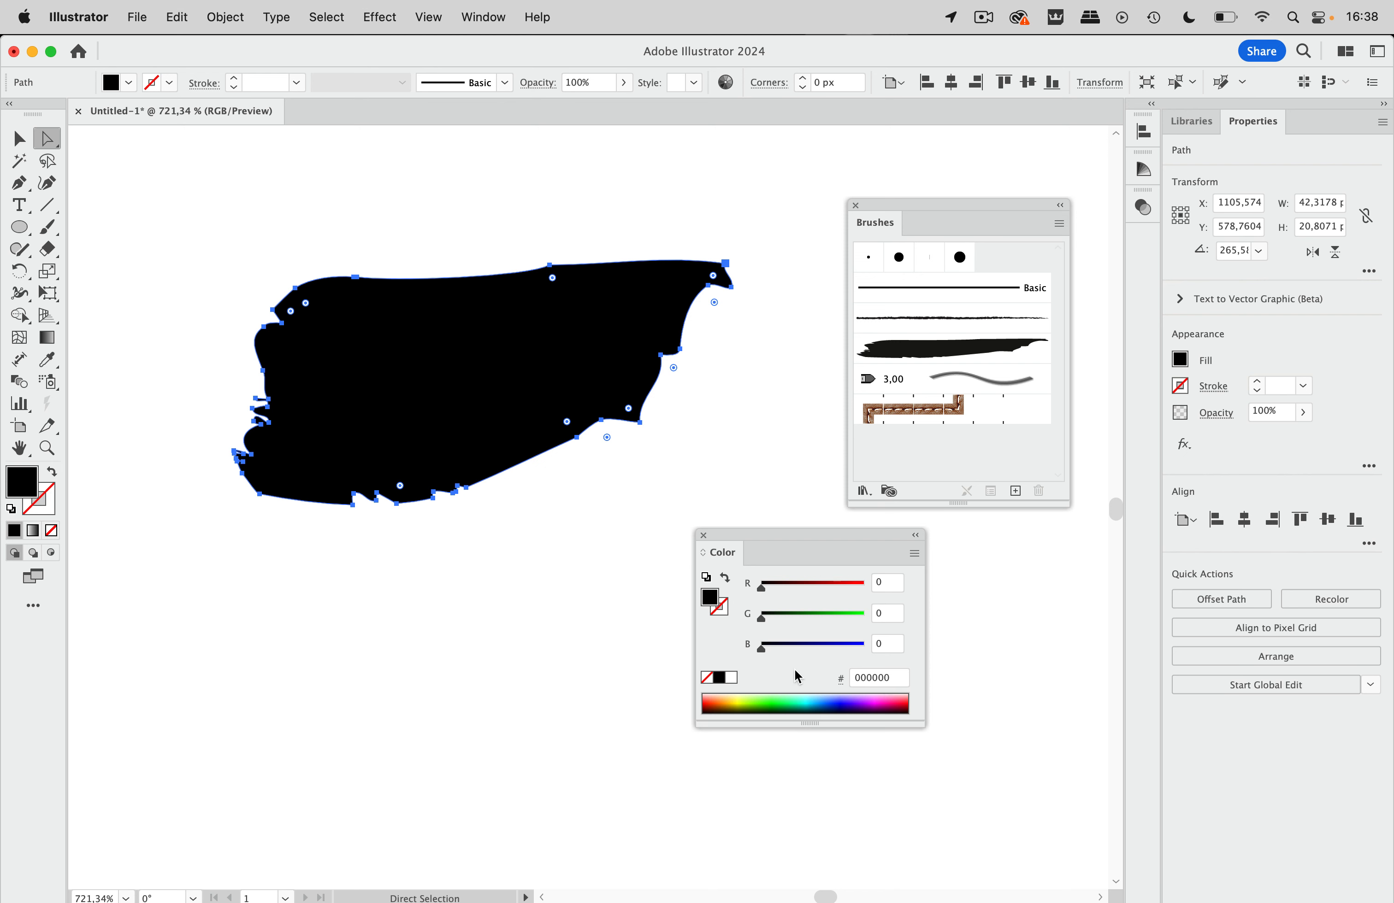
{"action": "left_click", "coordinate": [14, 138]}
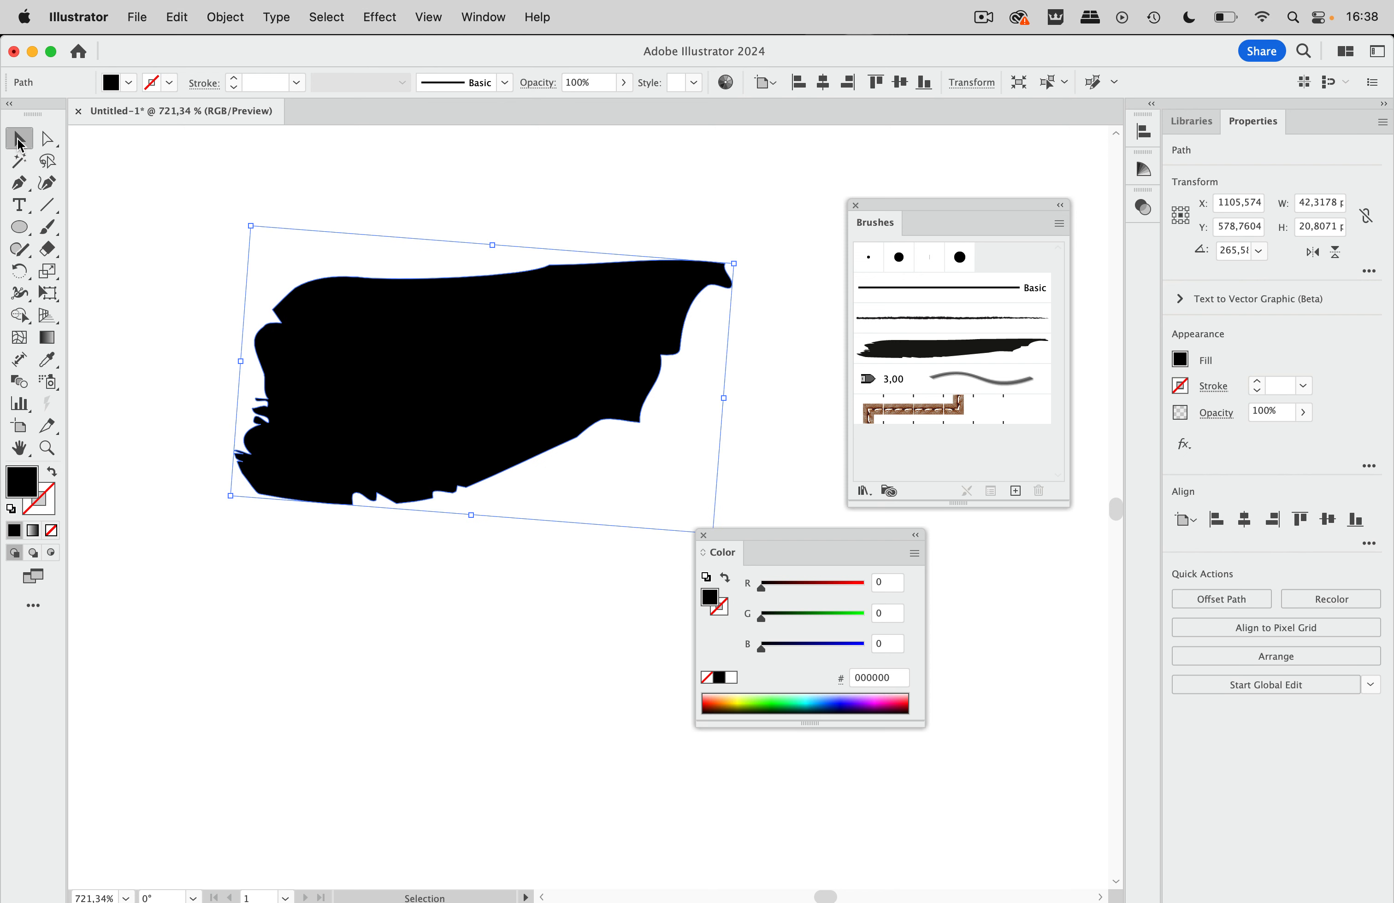
{"action": "left_click", "coordinate": [387, 150]}
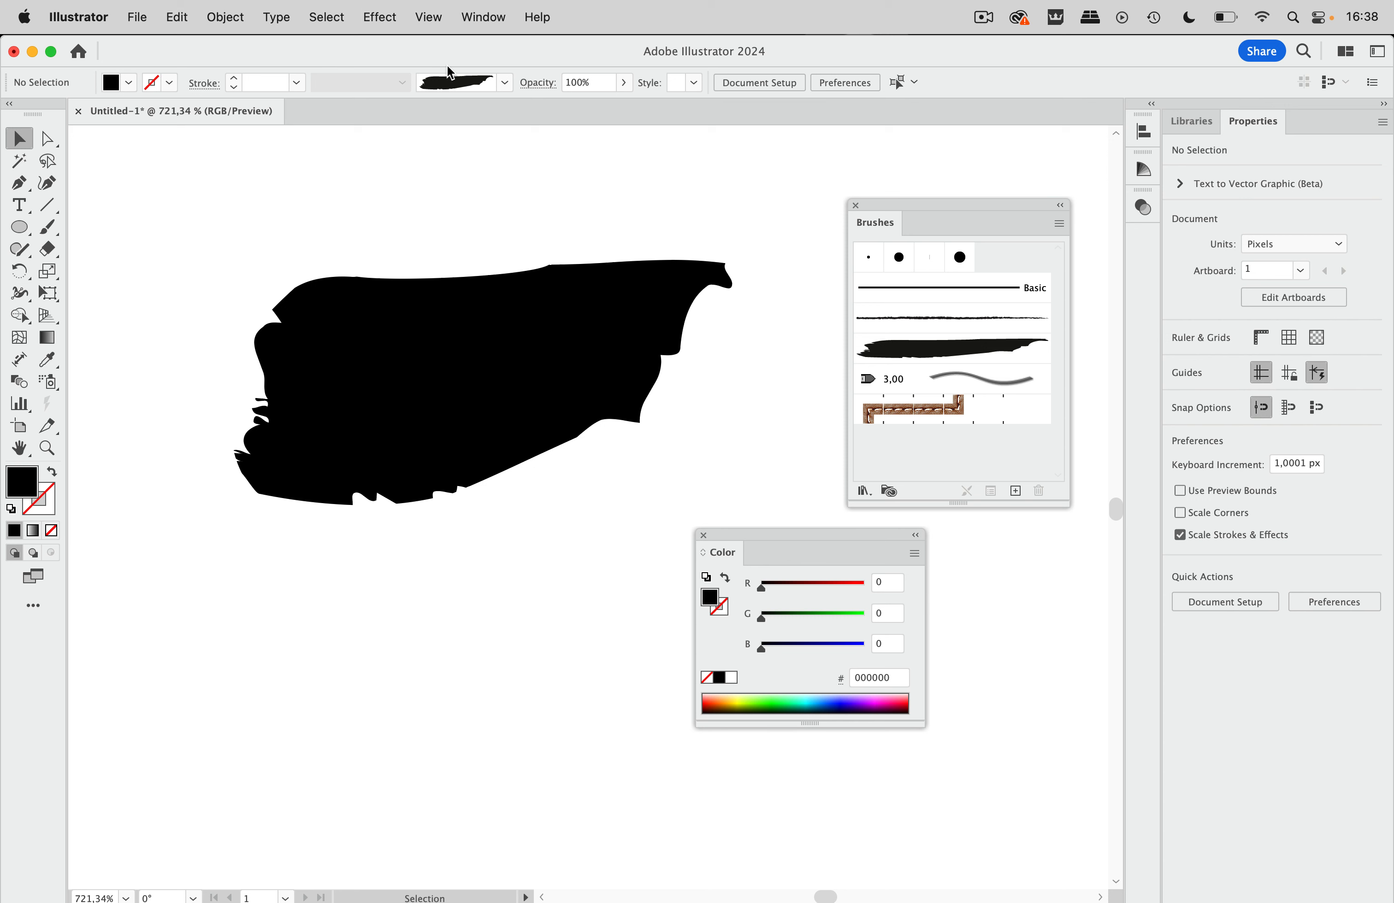
Step: Examine the rectangle around the brush shape in Outline mode, and return to Preview mode
{"action": "left_click", "coordinate": [435, 17]}
{"action": "left_click", "coordinate": [437, 70]}
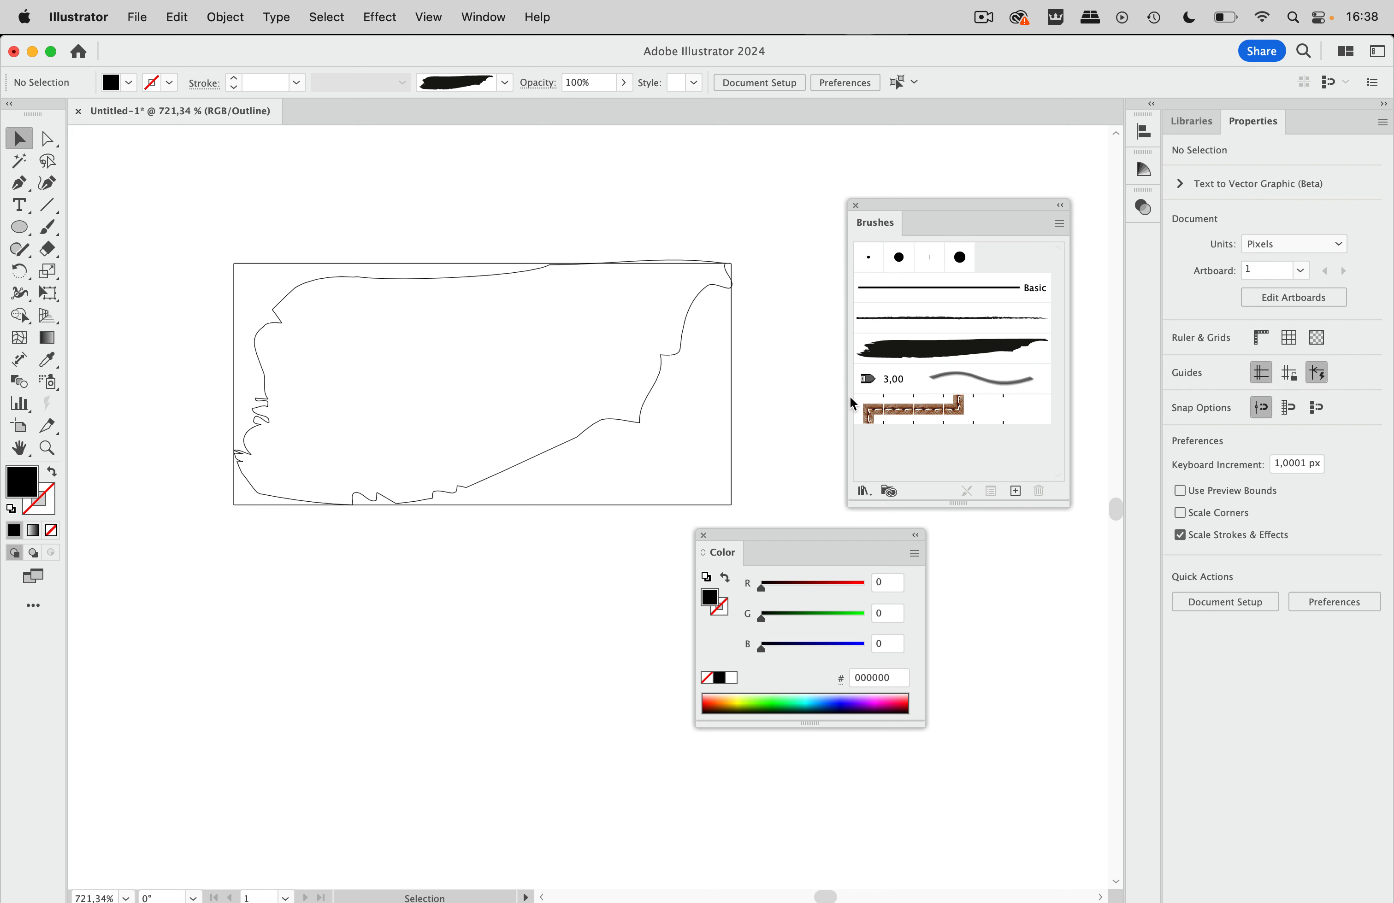
{"action": "left_click", "coordinate": [47, 138]}
{"action": "left_click", "coordinate": [236, 267]}
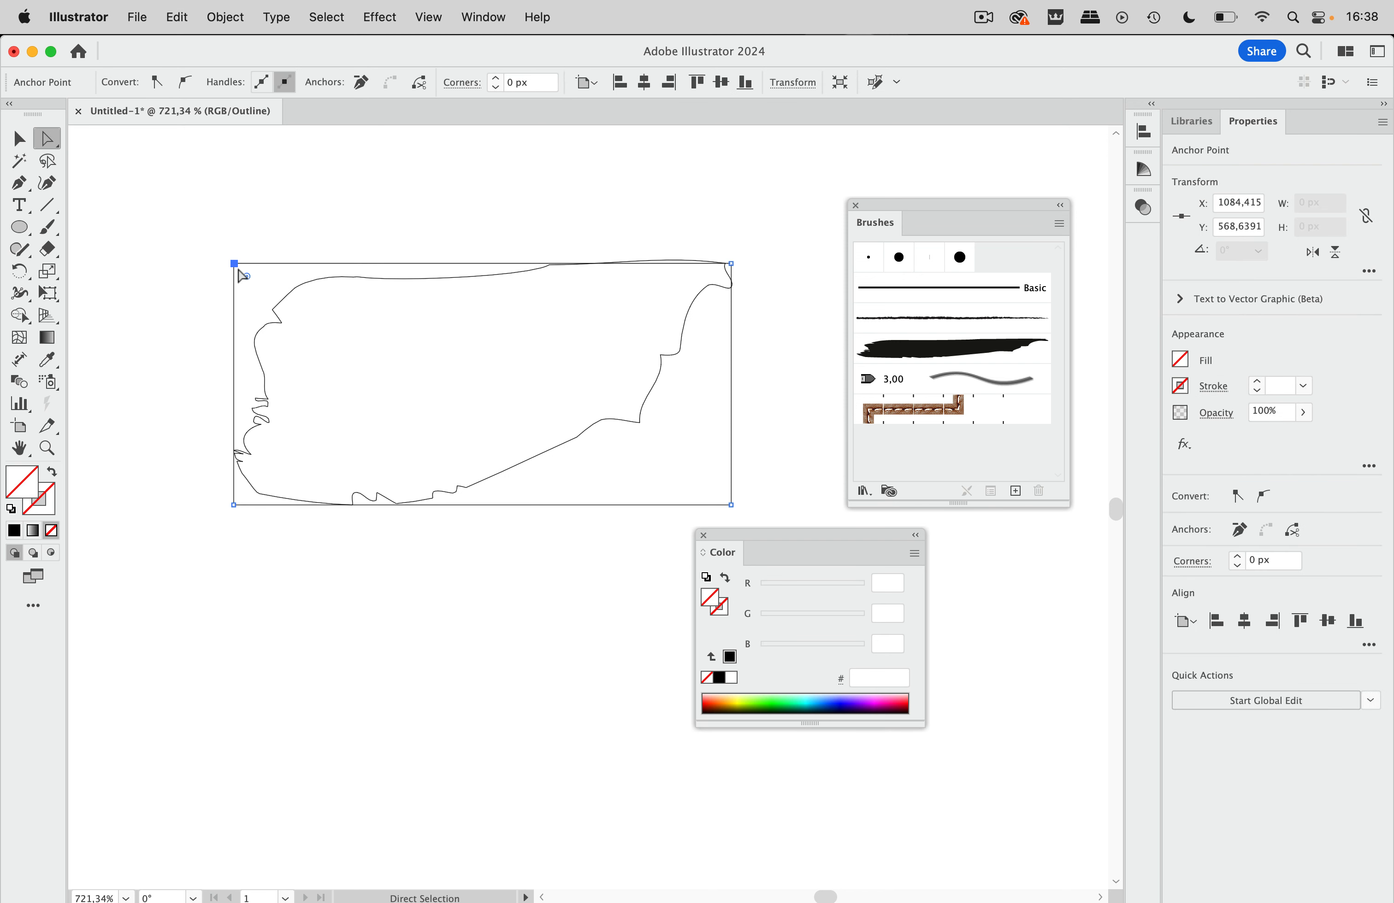
{"action": "left_click", "coordinate": [331, 220]}
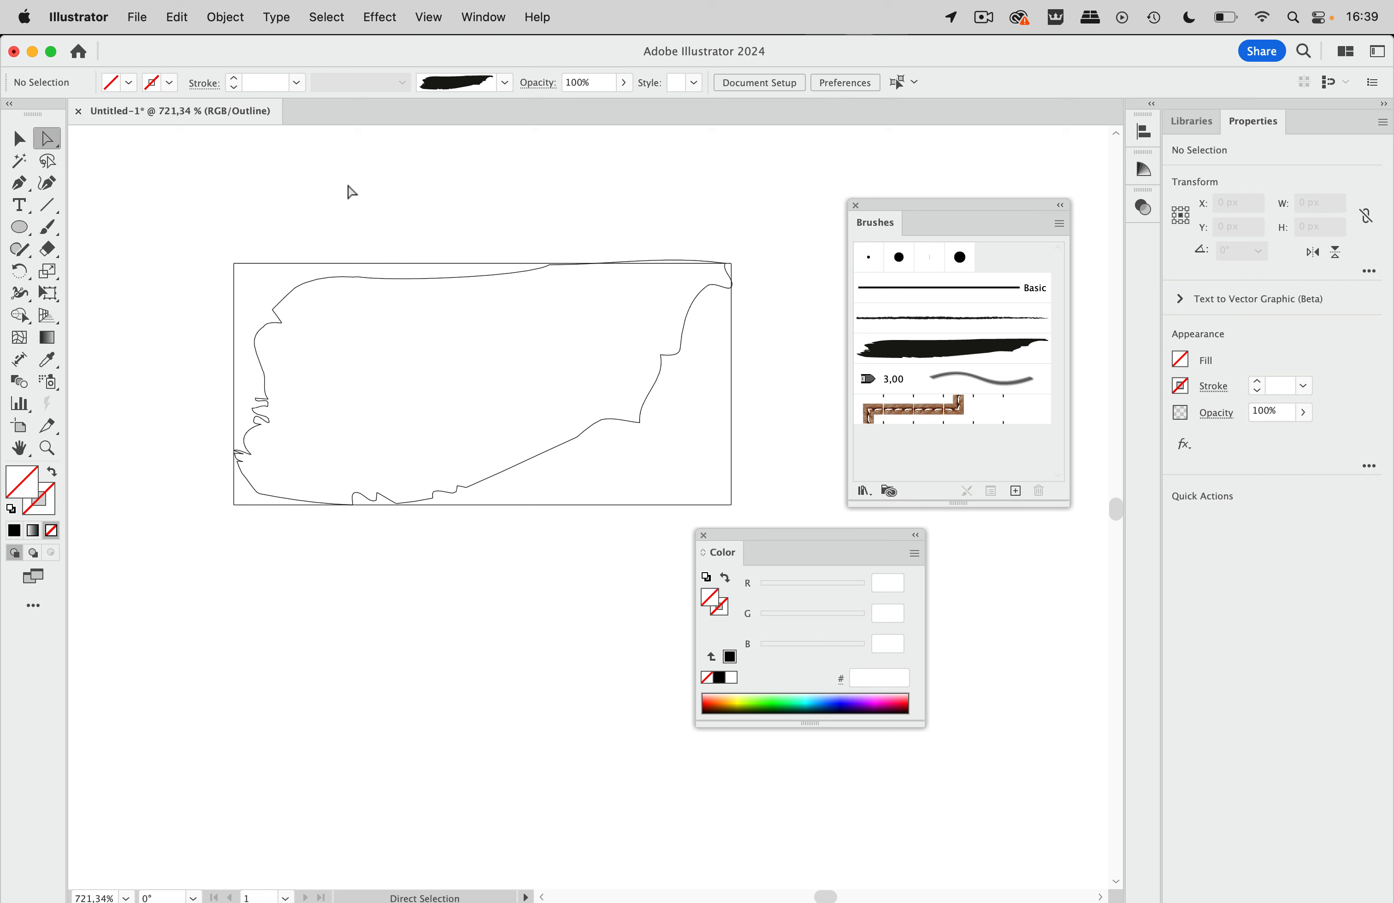
{"action": "key", "text": "super+y"}
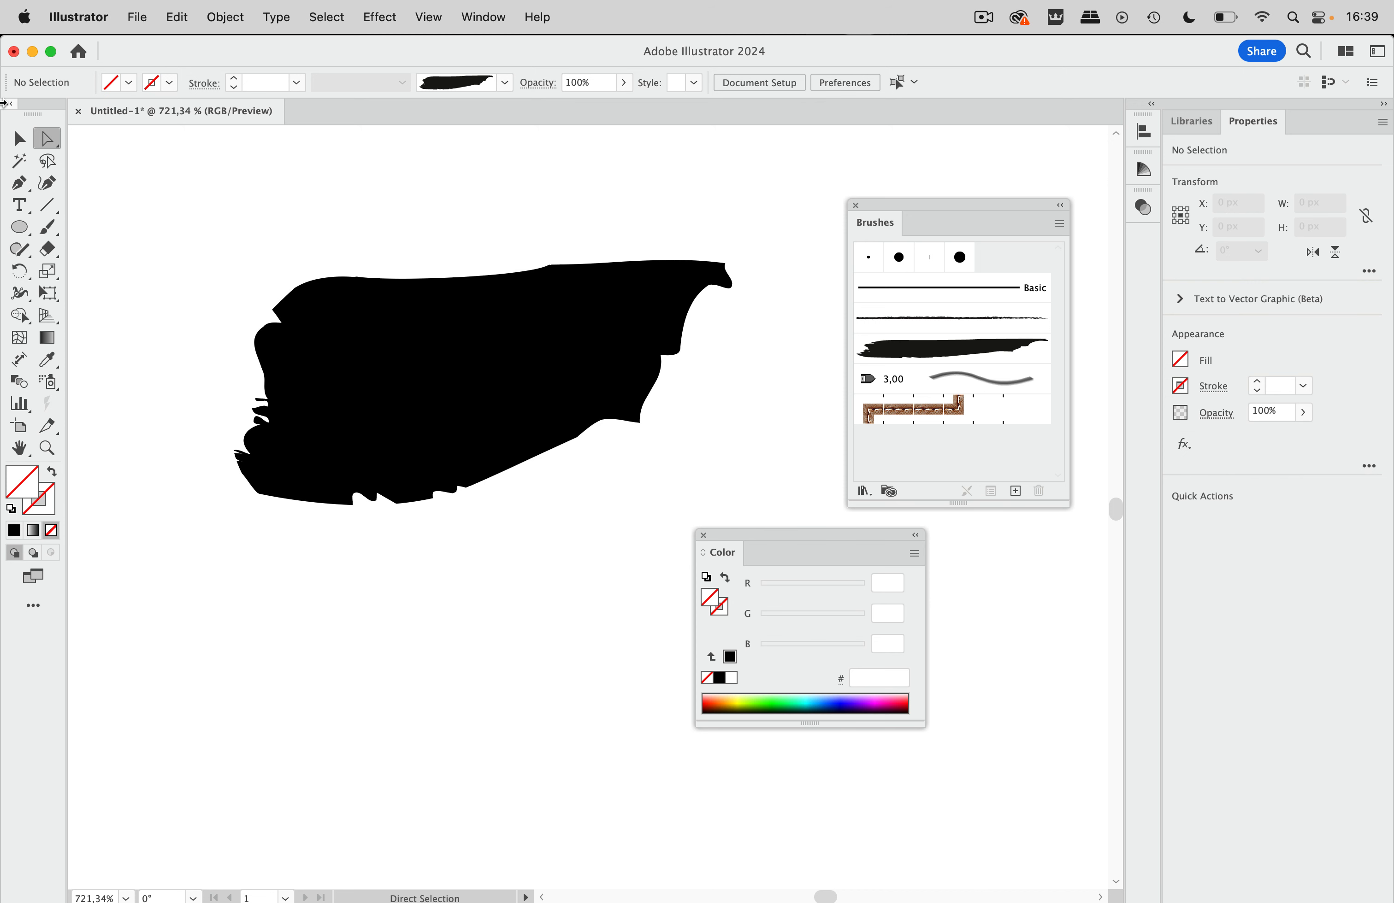
Step: Replace the paint-stroke art brush's artwork with the whole black brush-shape group, apply the change to existing strokes, and deselect the group
{"action": "left_click", "coordinate": [19, 138]}
{"action": "left_click", "coordinate": [493, 380]}
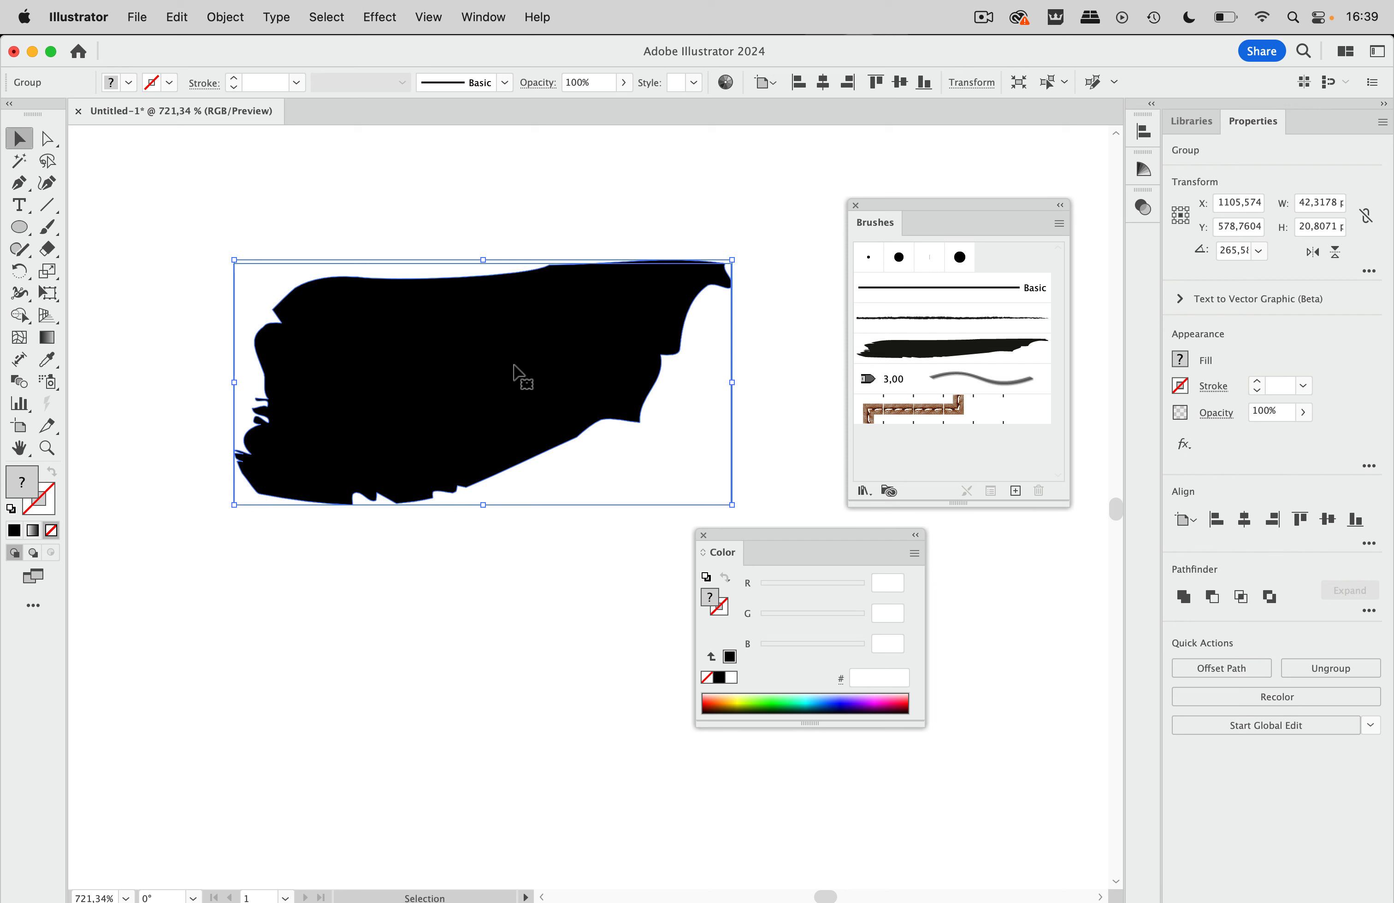
{"action": "mouse_move", "coordinate": [491, 363]}
{"action": "left_mouse_down"}
{"action": "mouse_move", "coordinate": [753, 371]}
{"action": "mouse_move", "coordinate": [884, 350]}
{"action": "left_mouse_up"}
{"action": "left_click_drag", "start_coordinate": [883, 350], "coordinate": [886, 352]}
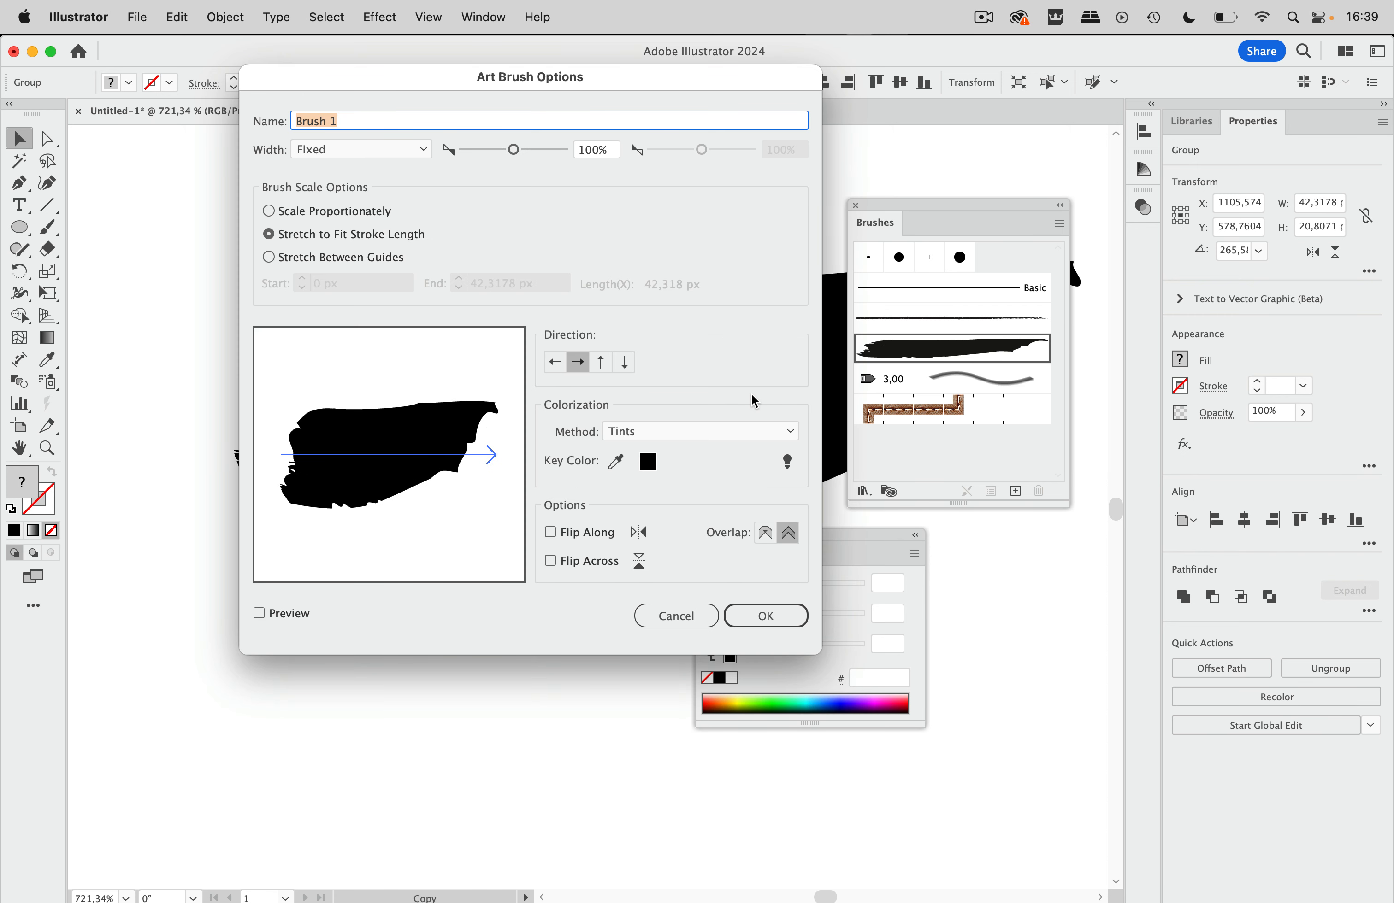
{"action": "left_click", "coordinate": [763, 615]}
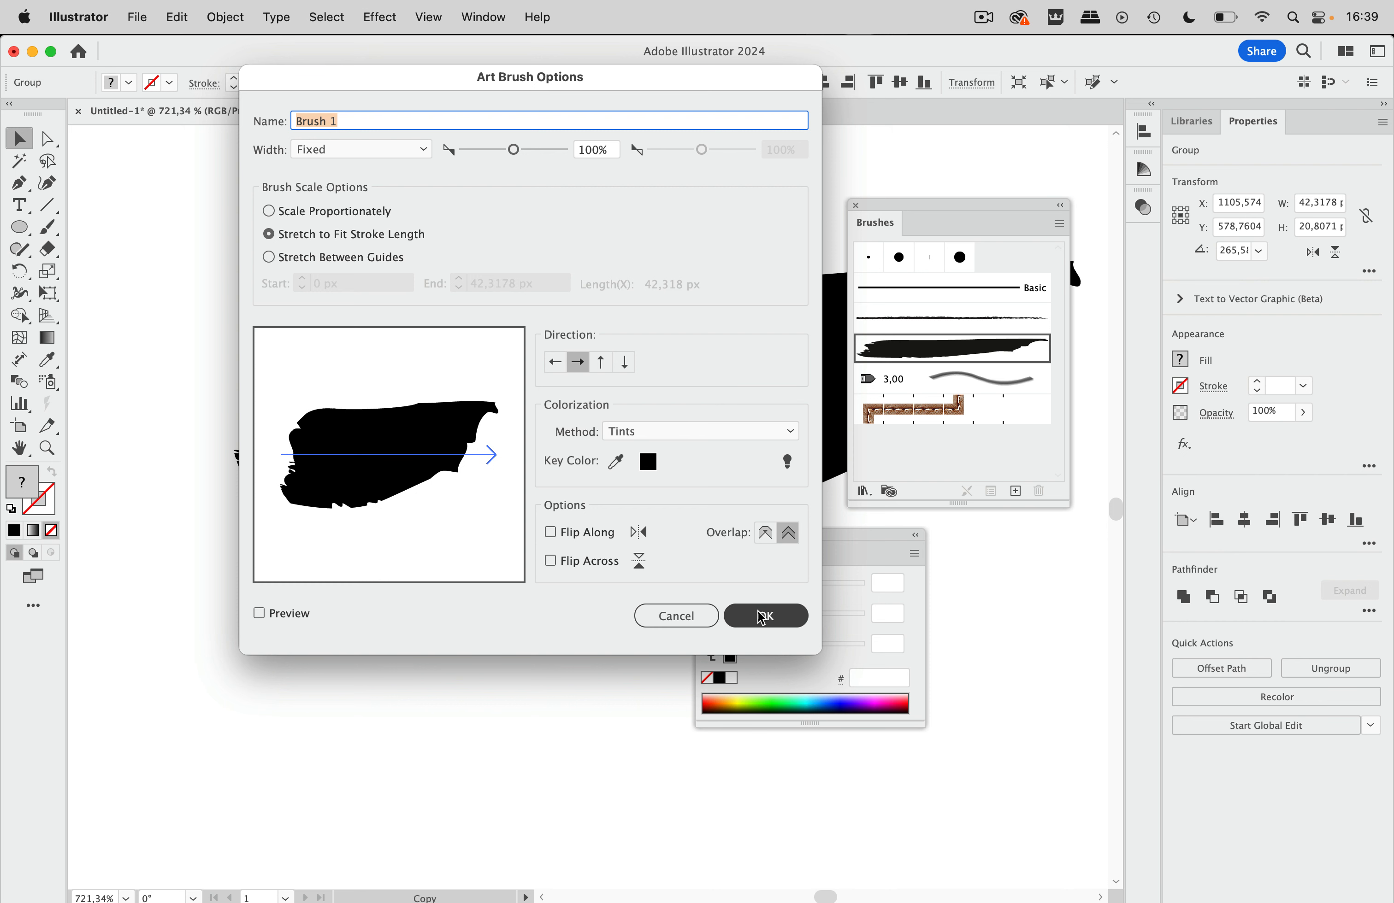
{"action": "left_click", "coordinate": [515, 404]}
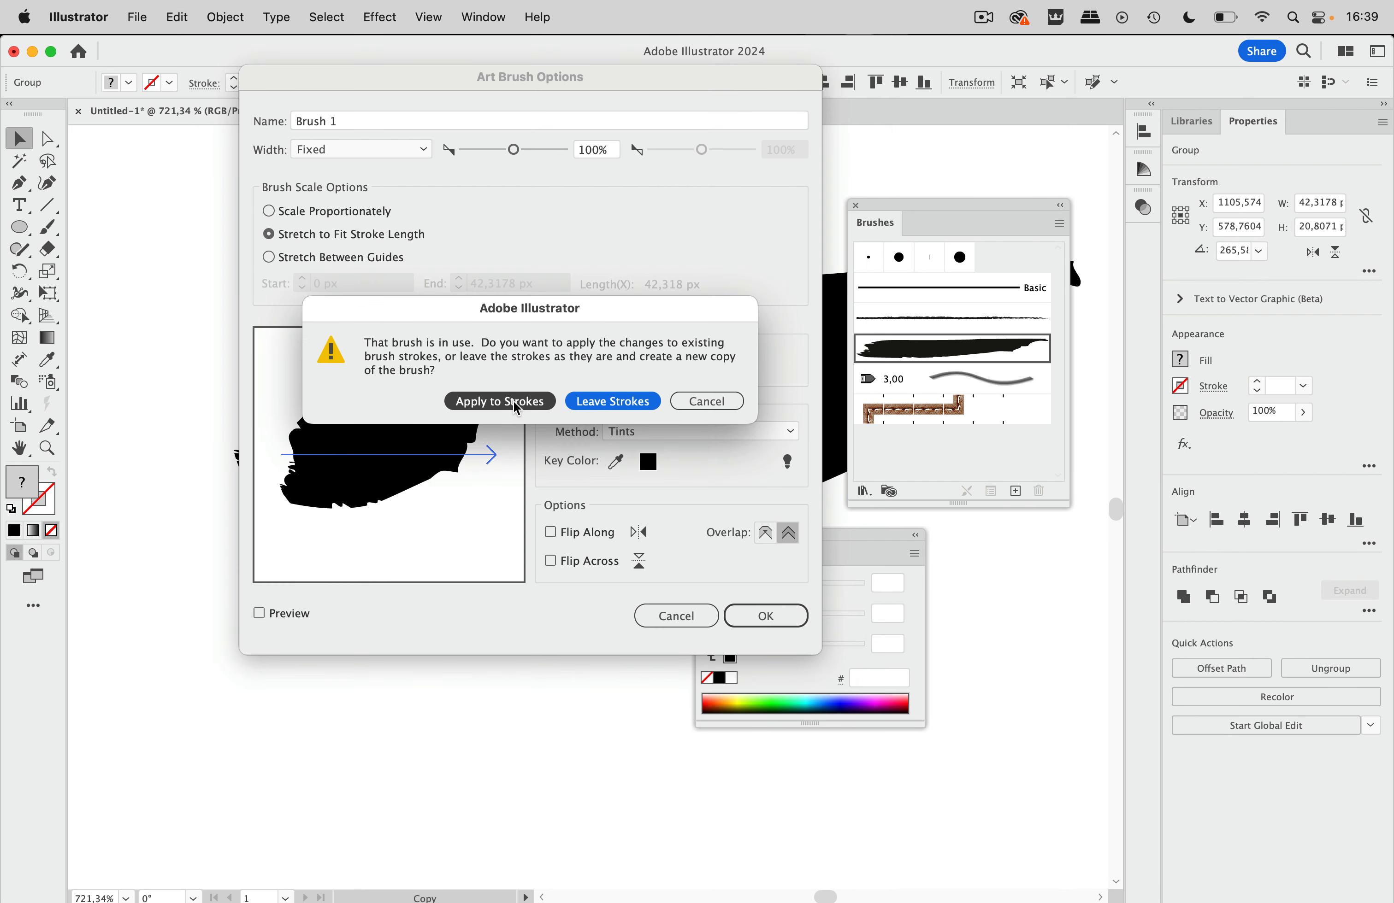
{"action": "scroll", "coordinate": [516, 406], "scroll_direction": "down", "scroll_amount": 5}
{"action": "scroll", "coordinate": [492, 429], "scroll_direction": "up", "scroll_amount": 5}
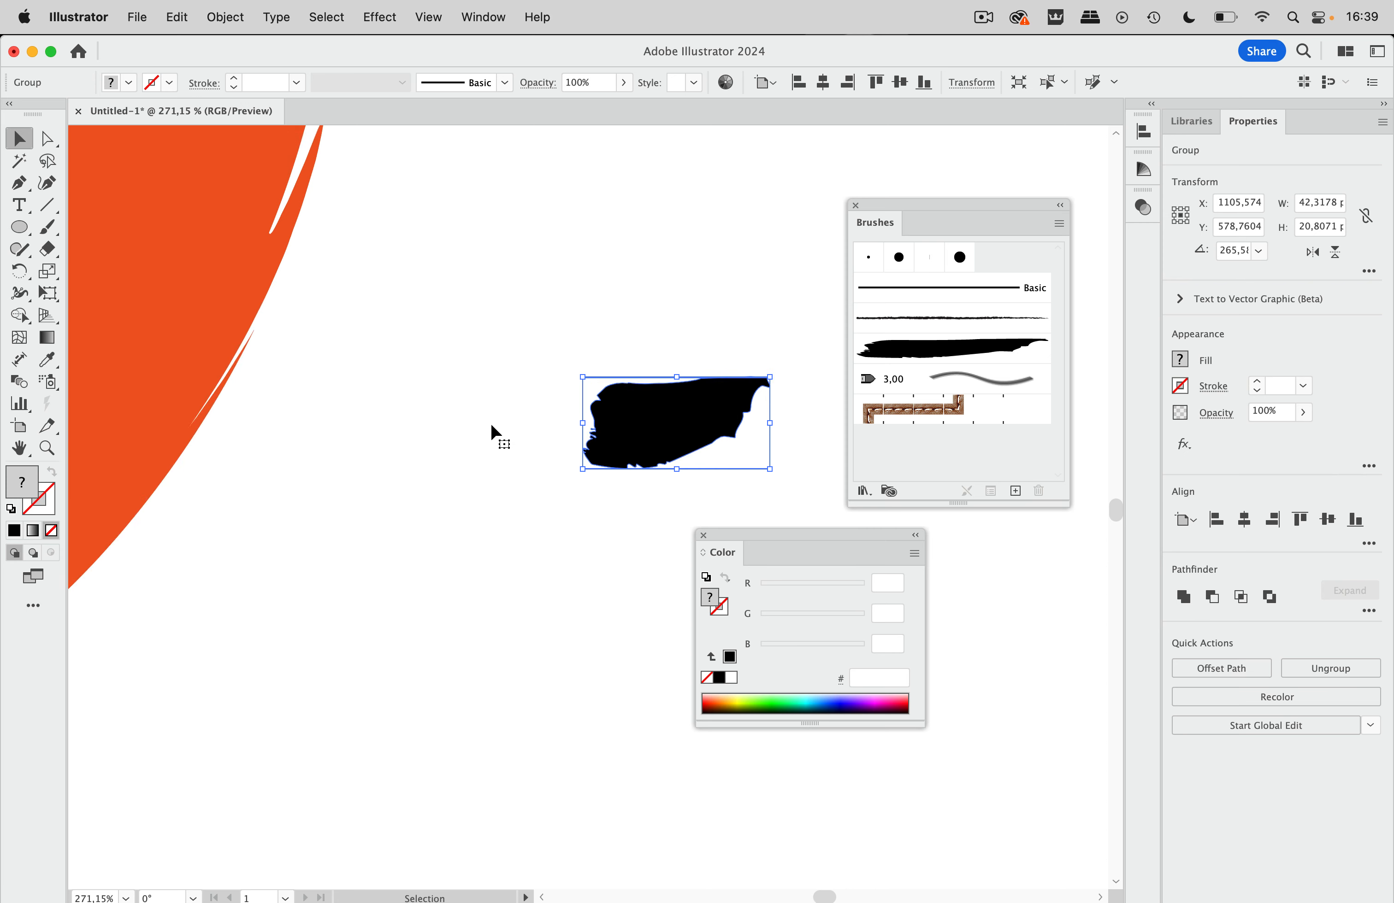
{"action": "scroll", "coordinate": [489, 426], "scroll_direction": "down", "scroll_amount": 3}
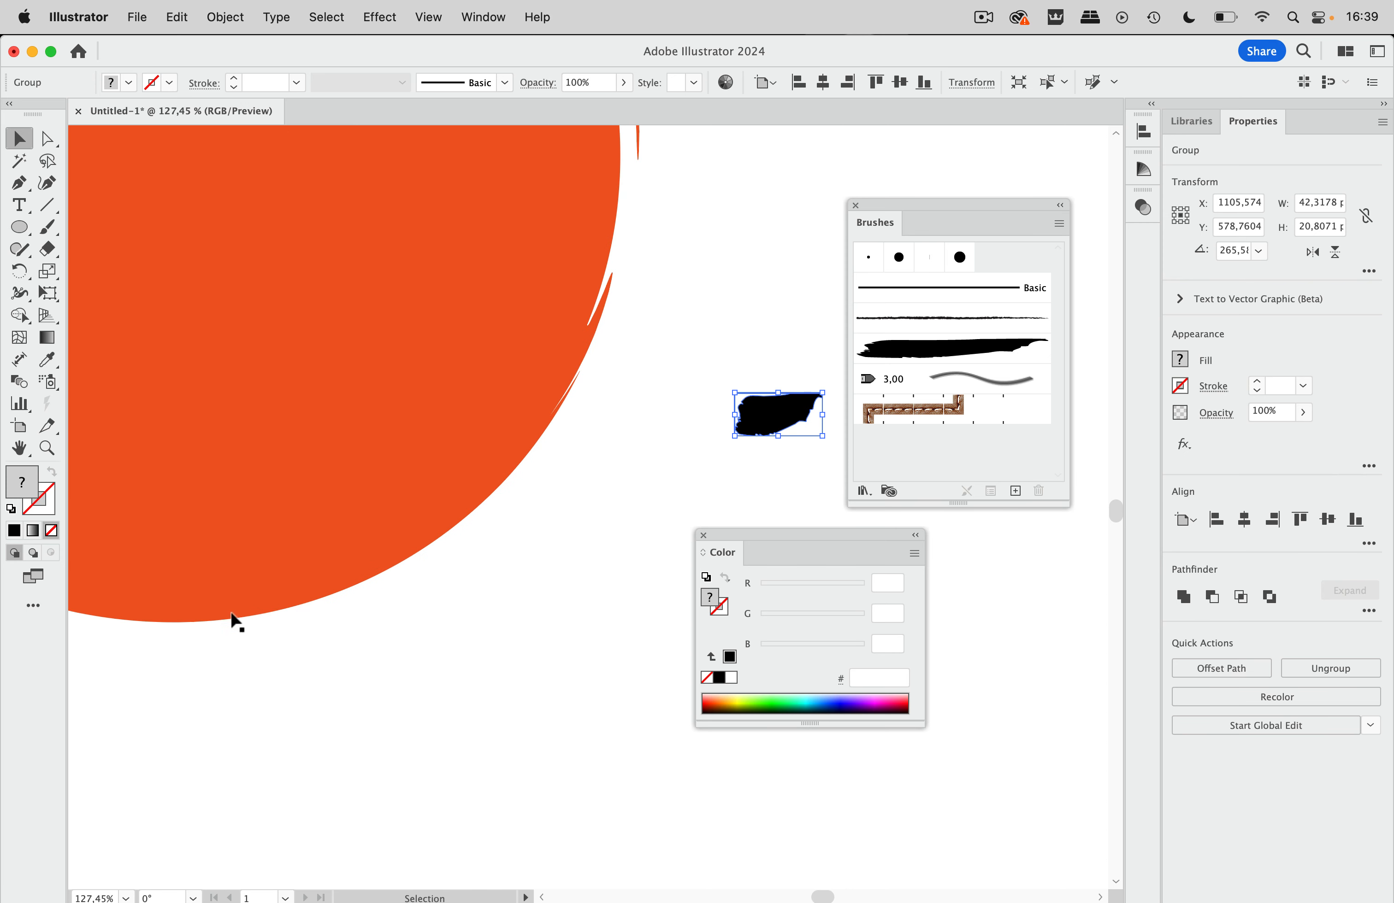
{"action": "left_click", "coordinate": [539, 605]}
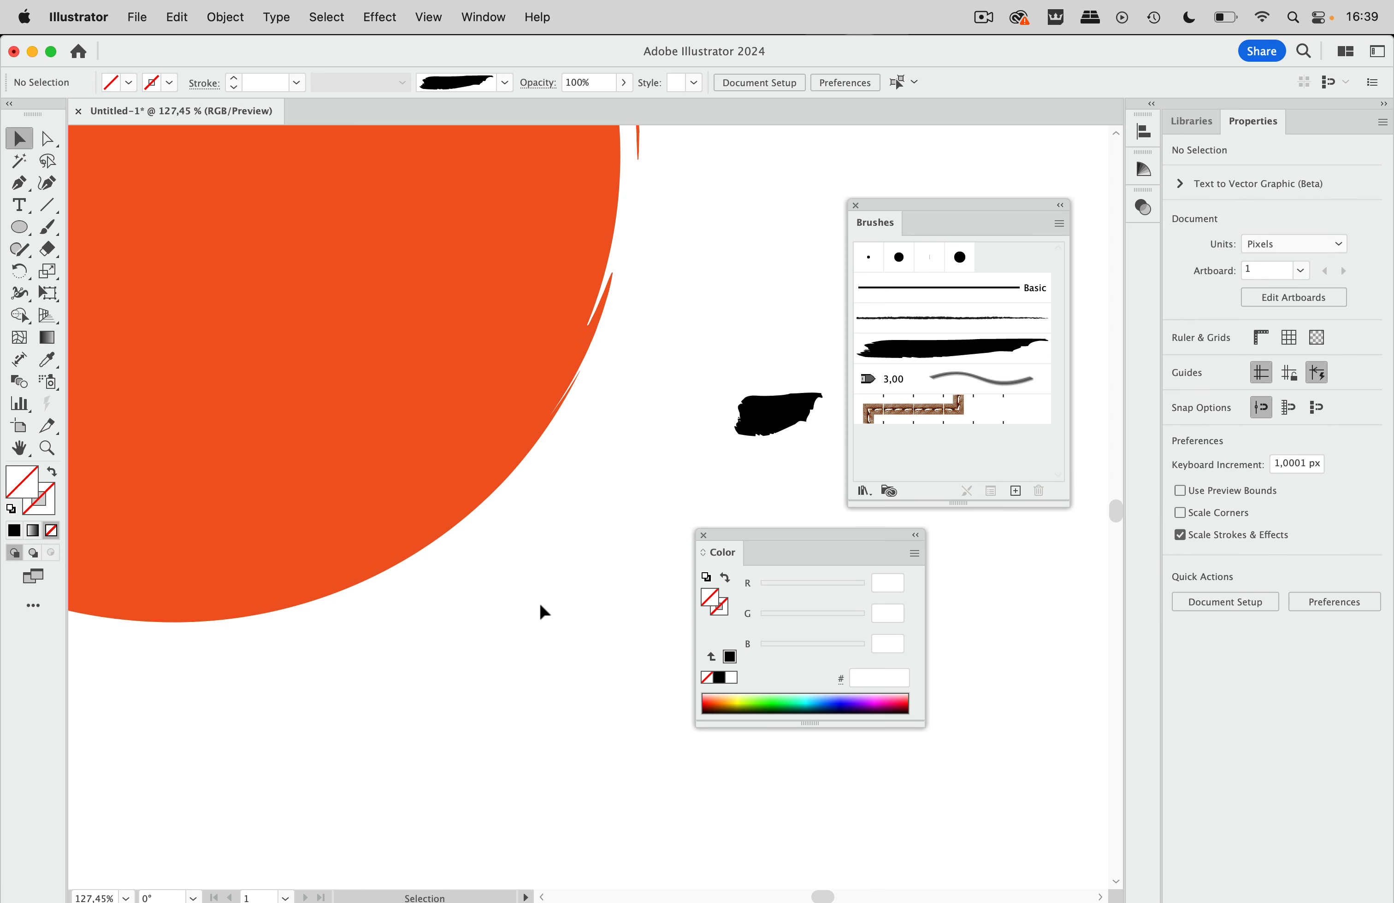